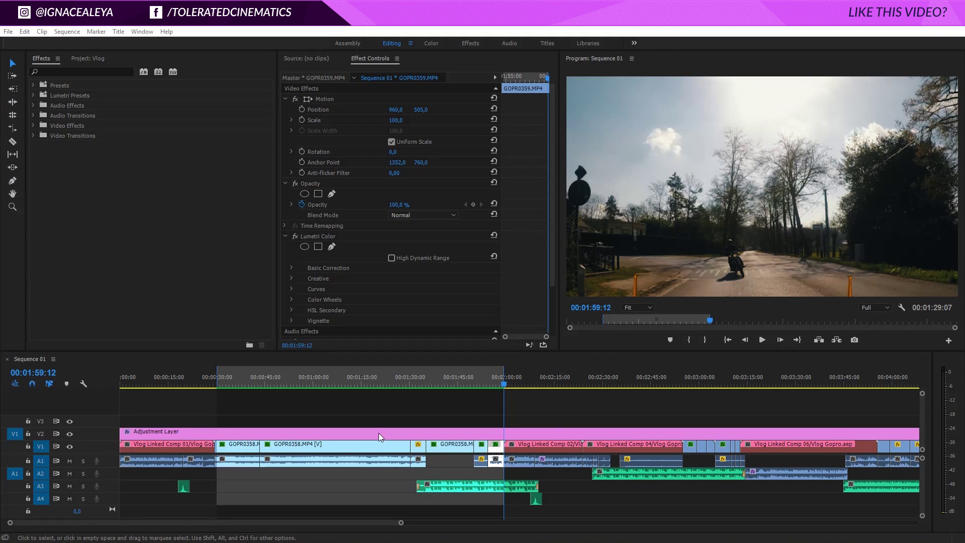
Mute audio track A1 and play the sequence from 00:00:51:03 with no clip selected
click(258, 379)
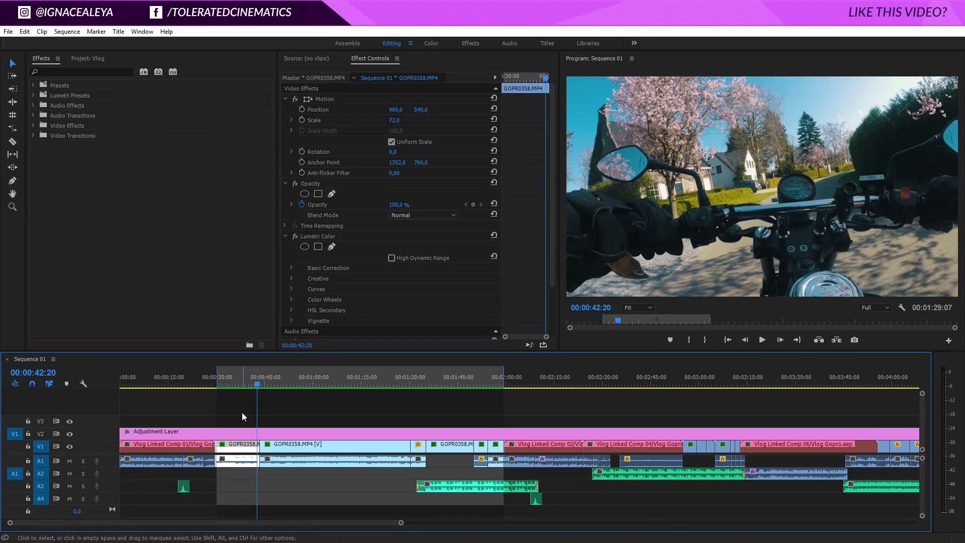
drag(258, 385, 285, 385)
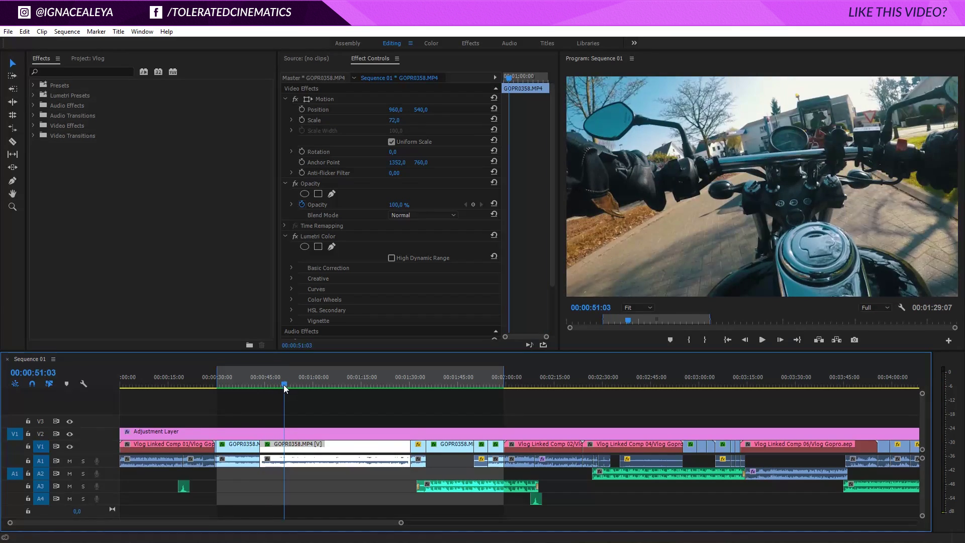
click(70, 461)
click(379, 417)
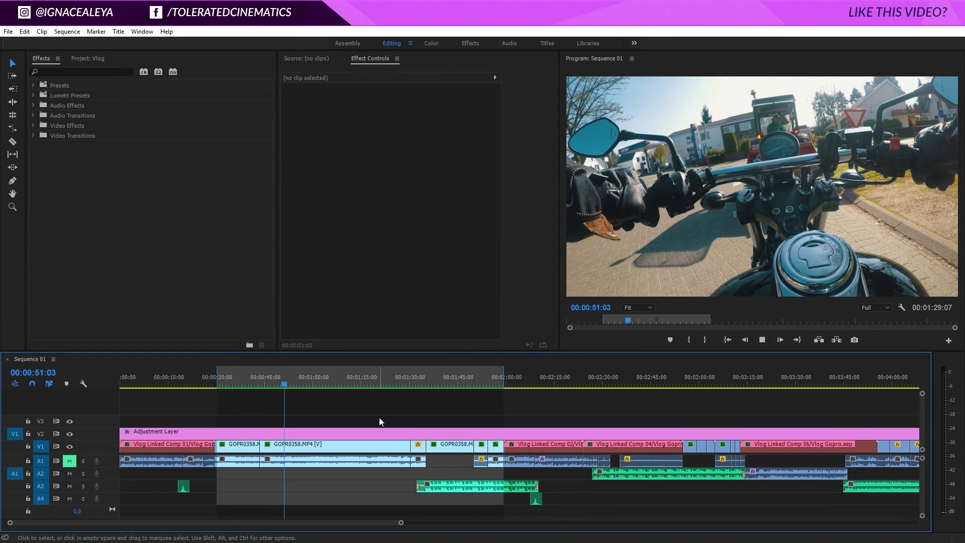
key(space)
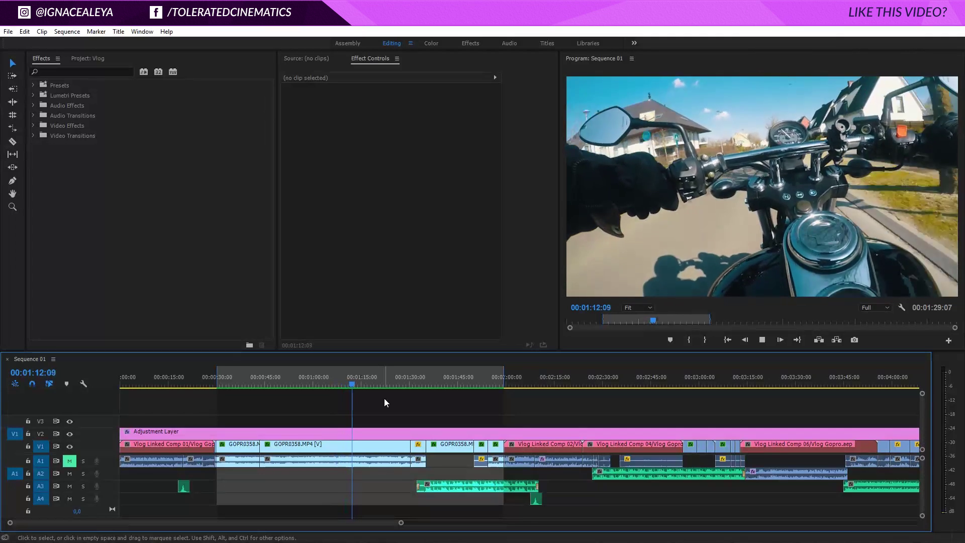
Select the clip under the playhead and review its footage between 00:01:06:22 and 00:01:17:18
key(d)
key(space)
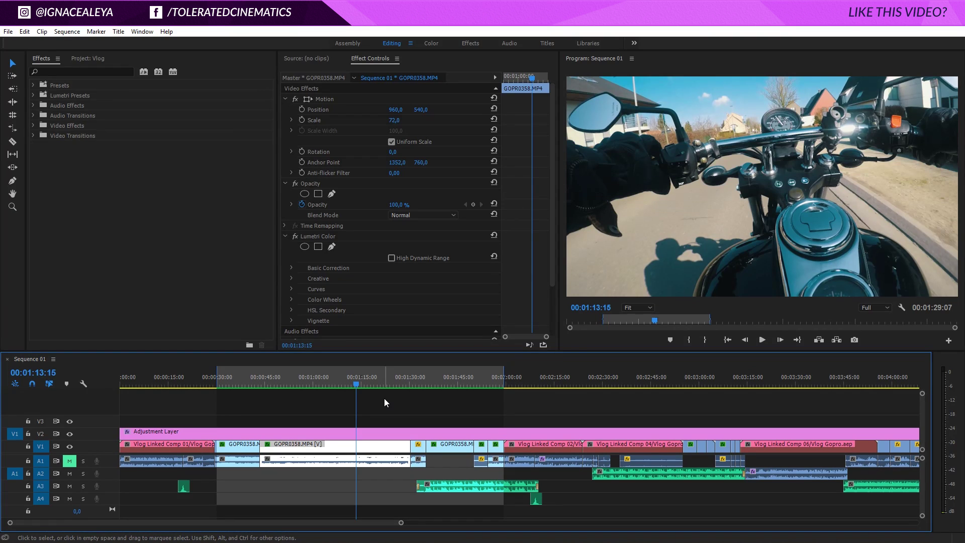
key(shift)
key(Left)
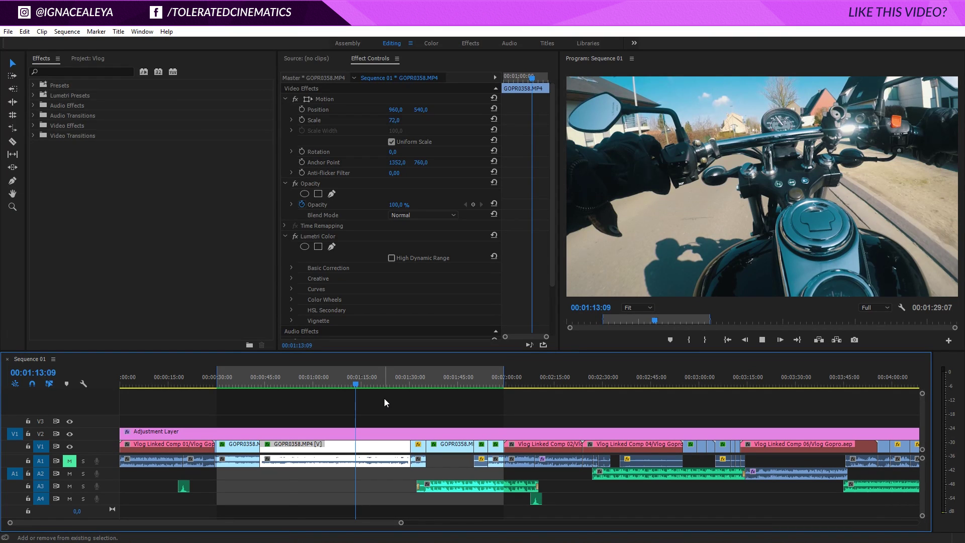
key(space)
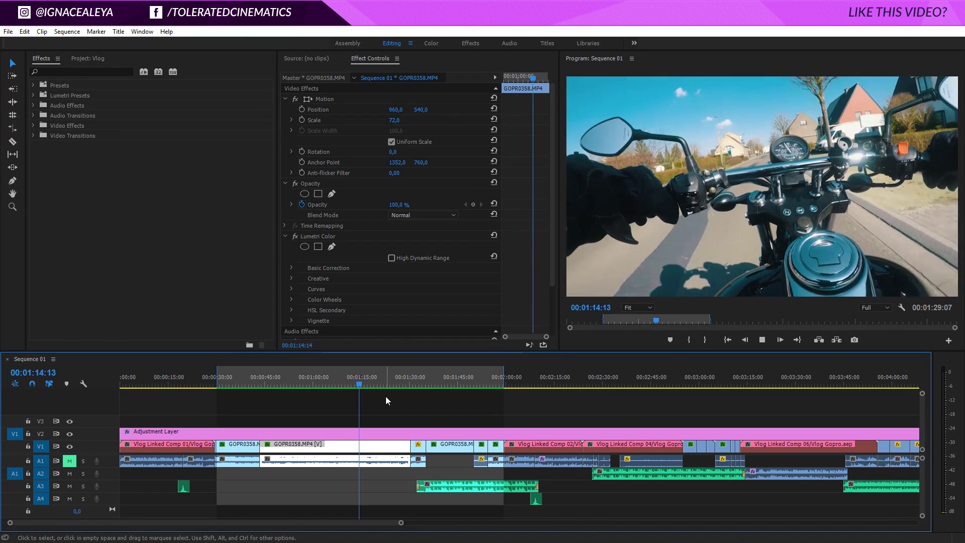
key(space)
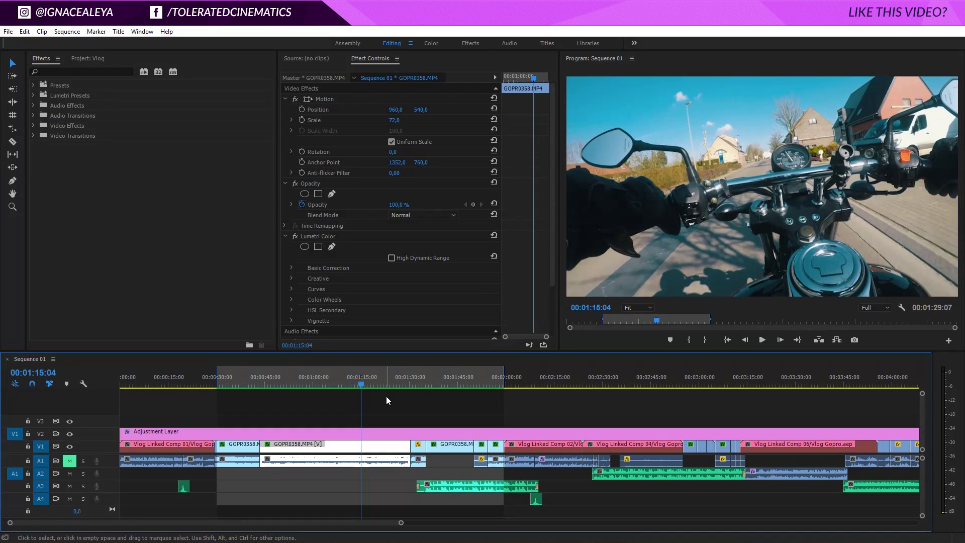
key(space)
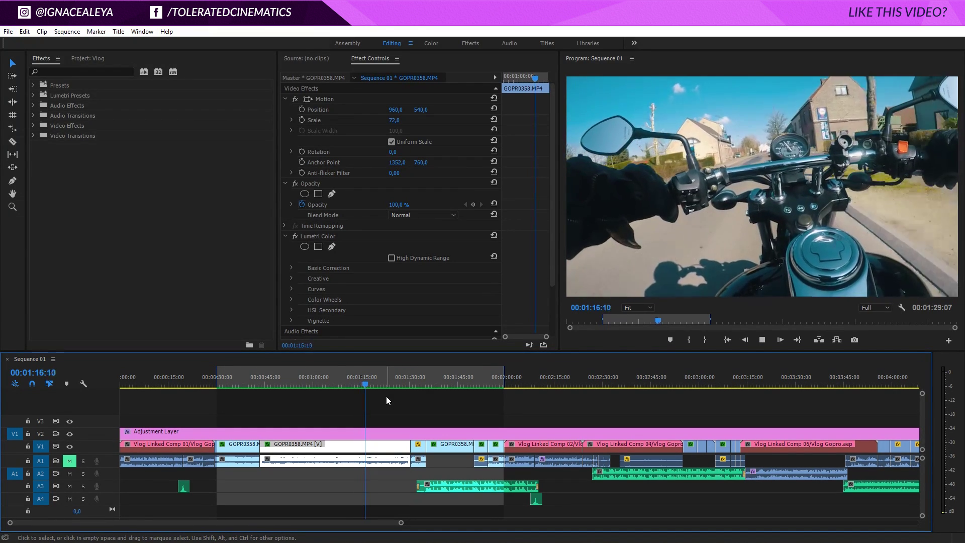
key(space)
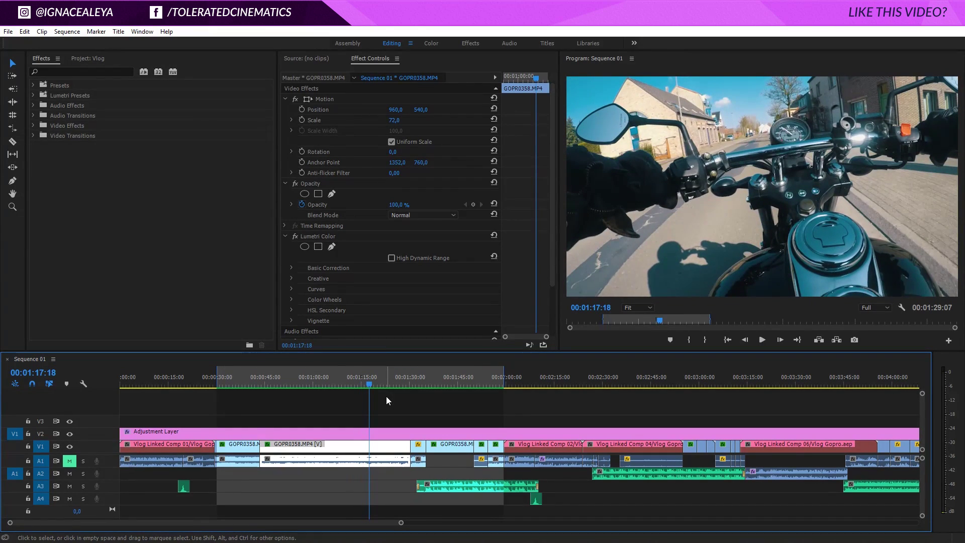
click(338, 390)
click(335, 383)
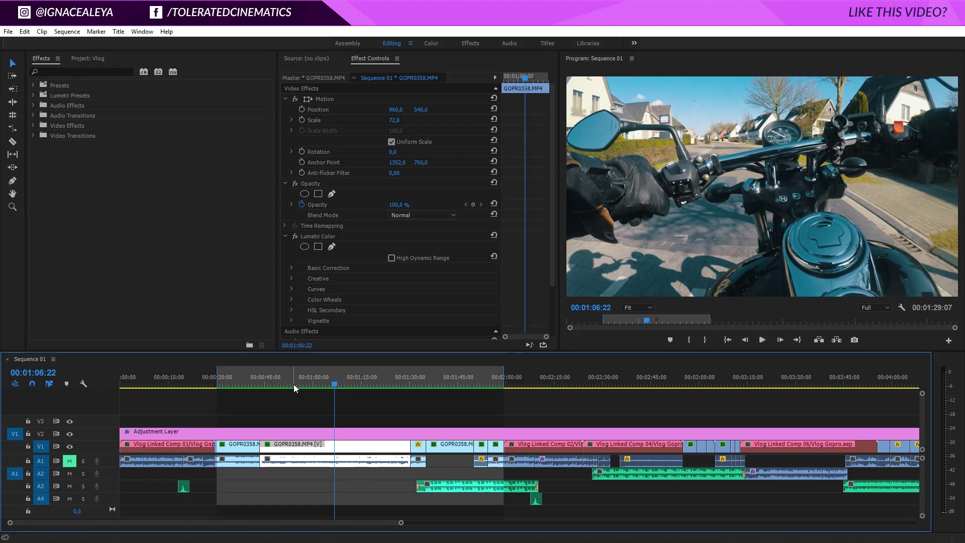
key(space)
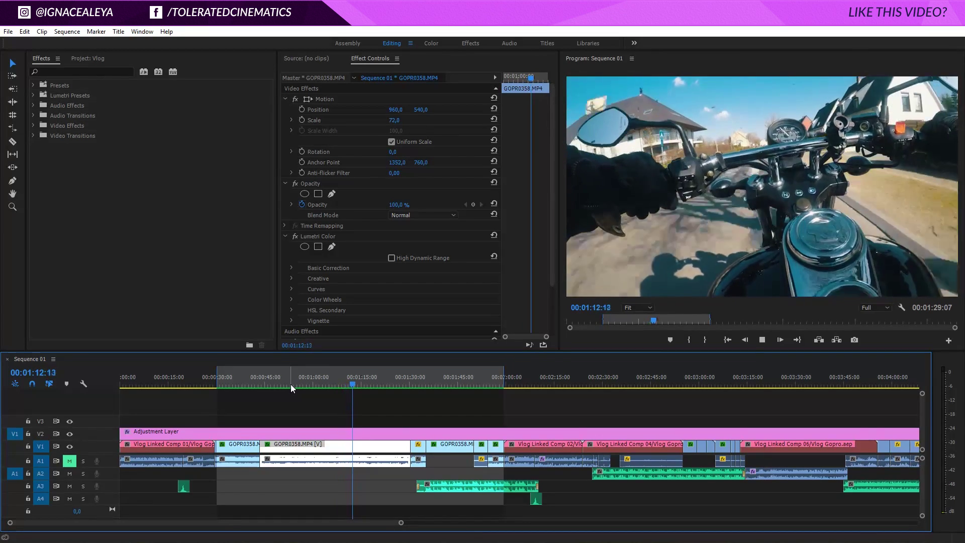
Open GOPR0358.MP4 from the project's Footage bin in the source monitor
key(shift+1)
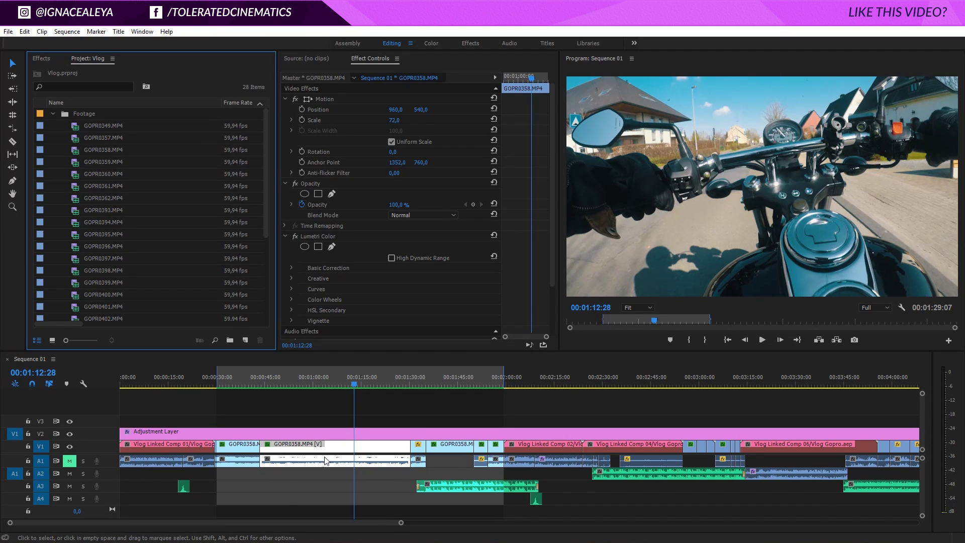
click(60, 157)
double_click(79, 149)
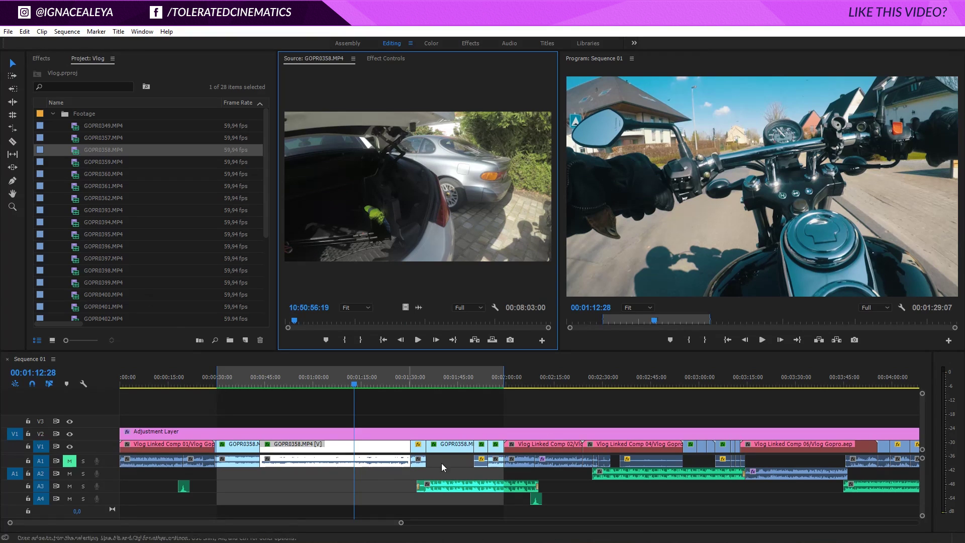
Replace the long GOPR0358.MP4 clip on V1 with GOPR0358.MP4 from the Footage bin and check the picture at 00:01:12:24
click(378, 447)
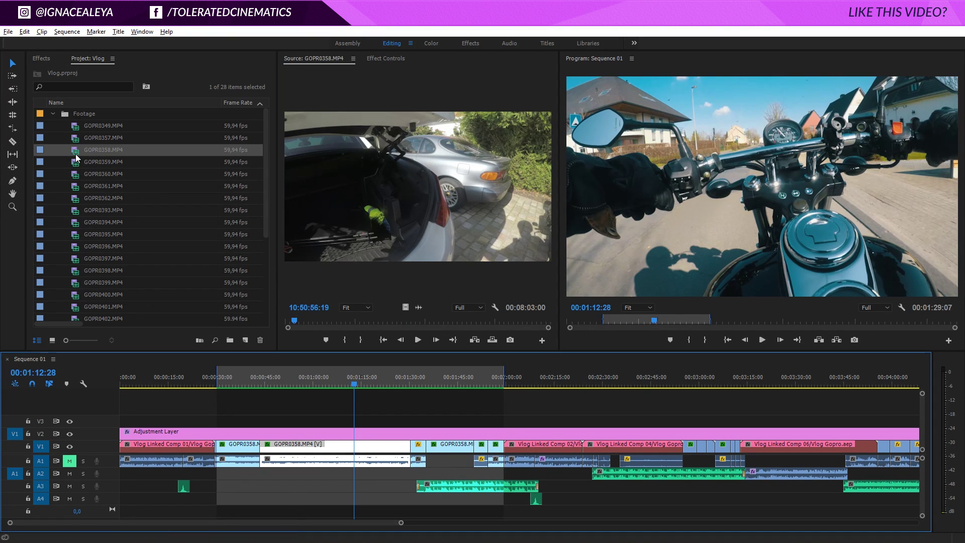
drag(77, 150, 266, 447)
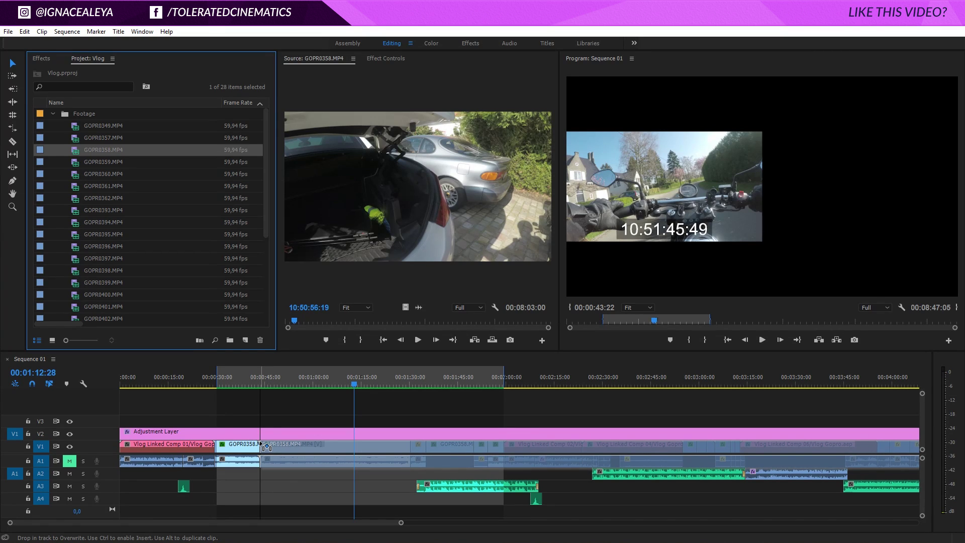
drag(263, 447, 320, 454)
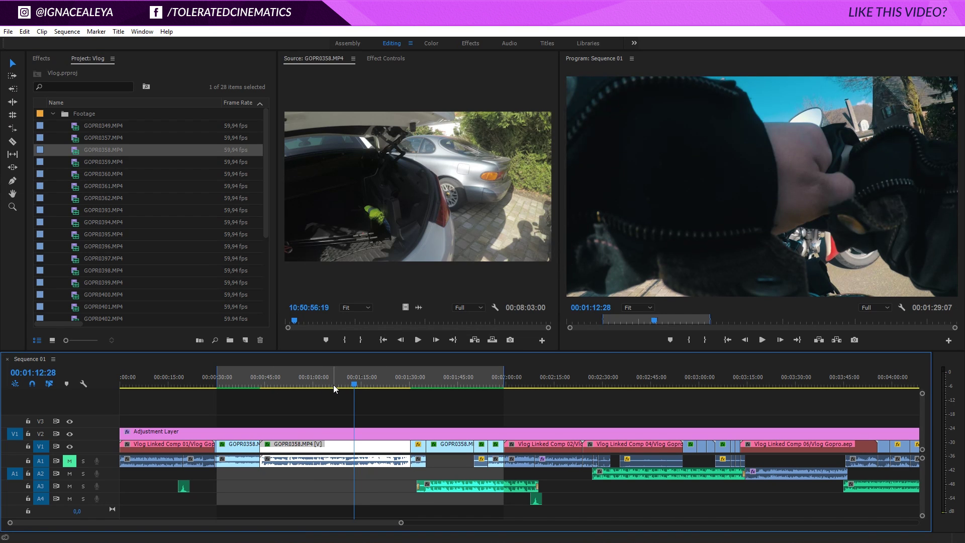
drag(334, 387, 306, 387)
click(355, 383)
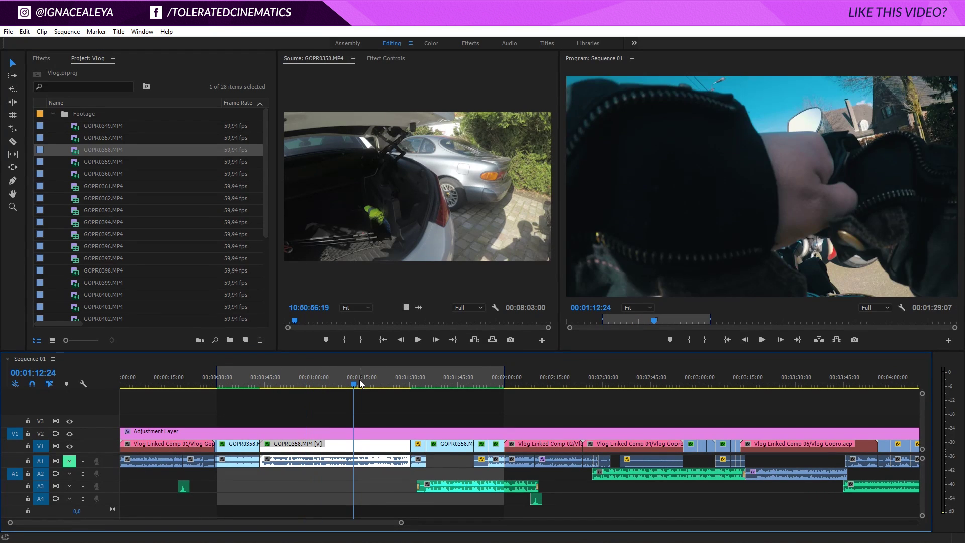
Slip the footage inside the long GOPR0358.MP4 clip to a later part of its source, then return to the Selection tool
click(14, 154)
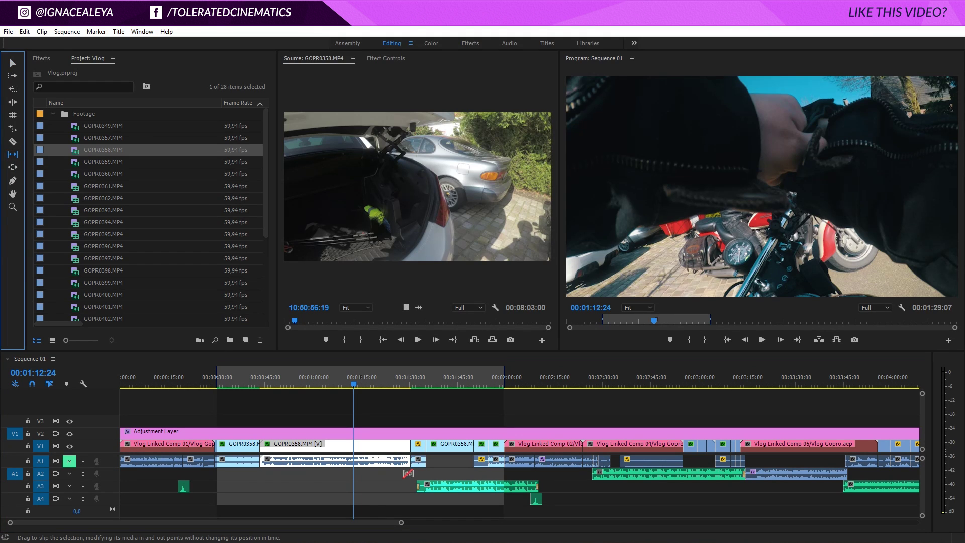
drag(377, 445, 282, 451)
drag(379, 452, 293, 454)
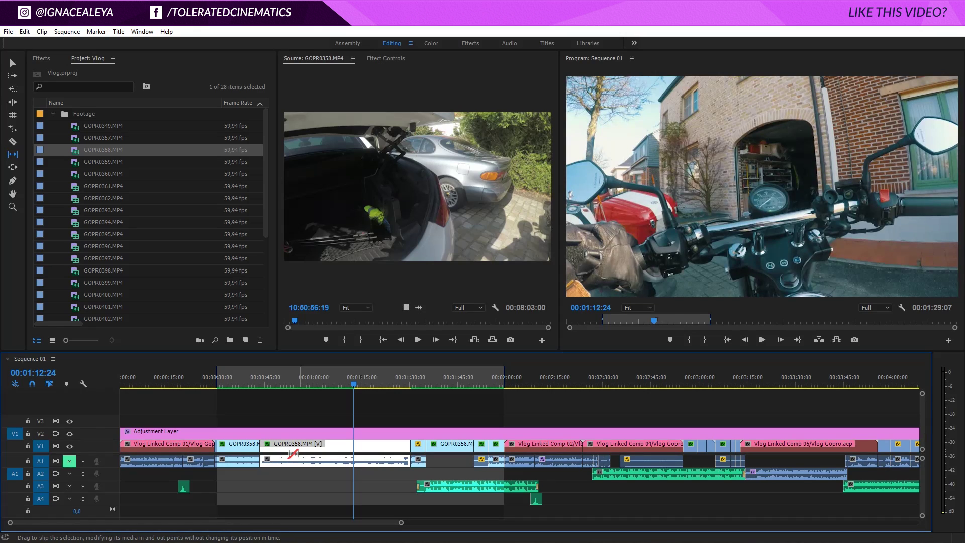
click(13, 63)
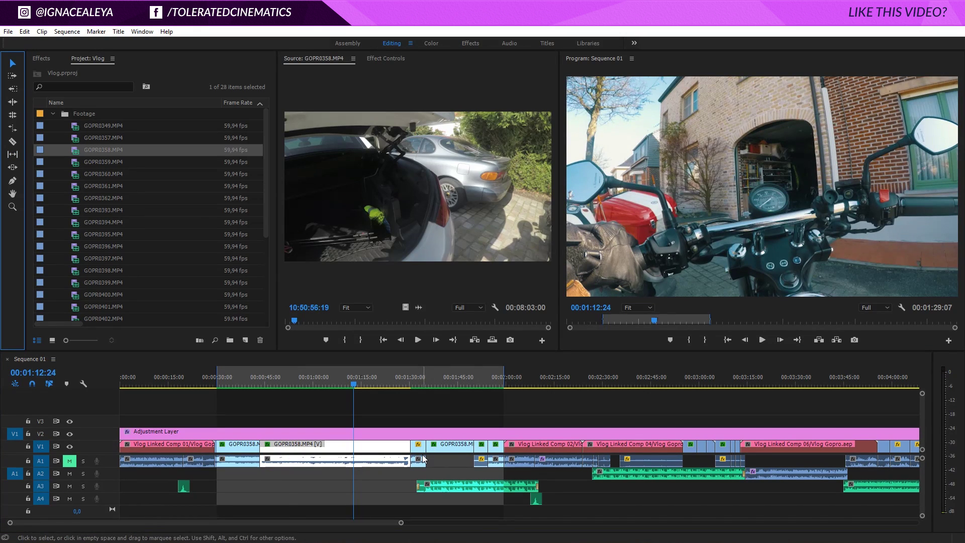
Try placing copies of the short clip at about 00:01:33 over the end of the long GOPR0358.MP4 clip, then undo them
click(422, 456)
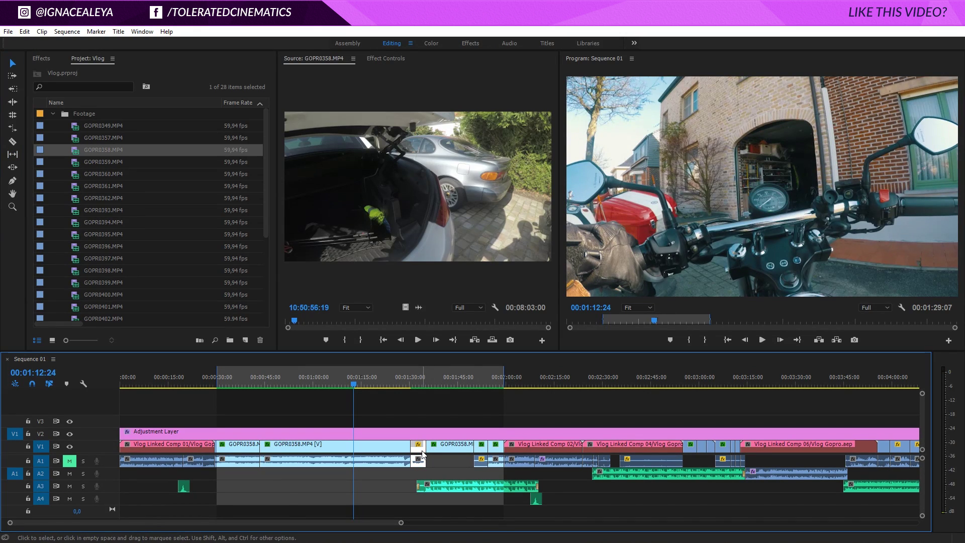
drag(423, 456, 364, 452)
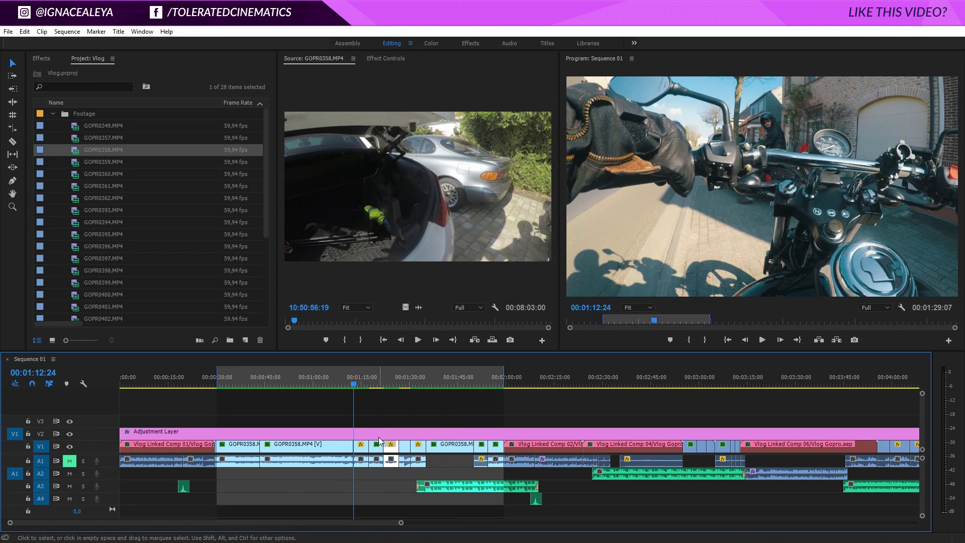
key(ctrl+z)
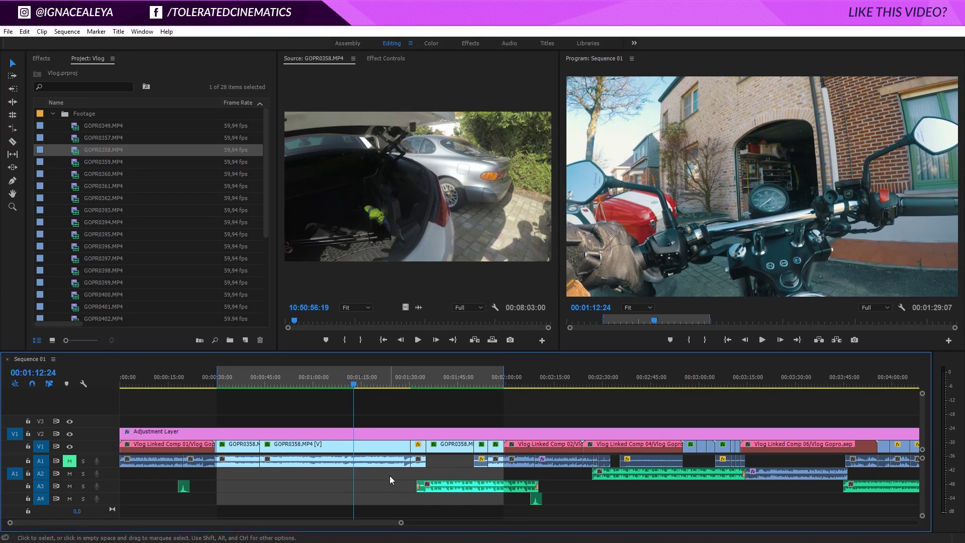
Trim the end of the long GOPR0358.MP4 clip back to about 00:01:07 and unlink its video from its audio
drag(410, 455, 367, 455)
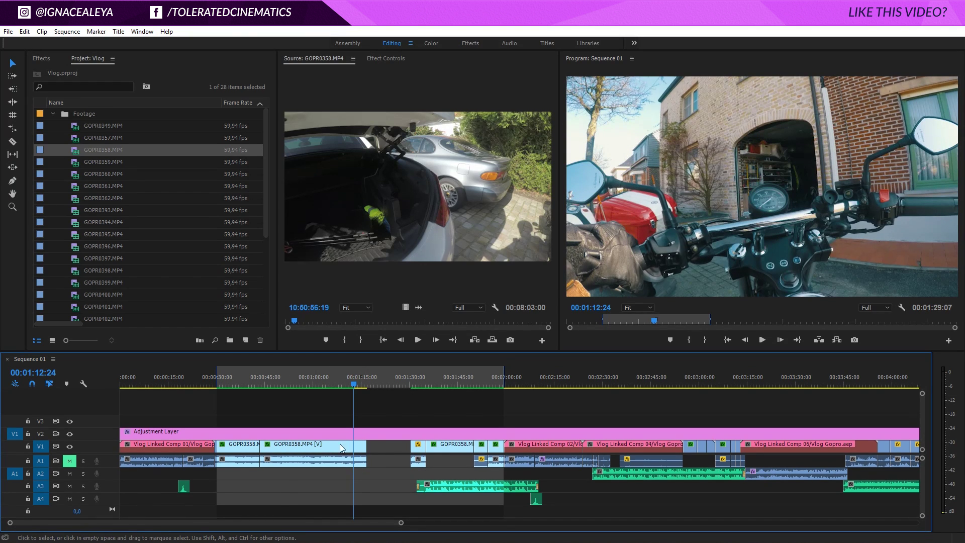
drag(364, 446, 337, 448)
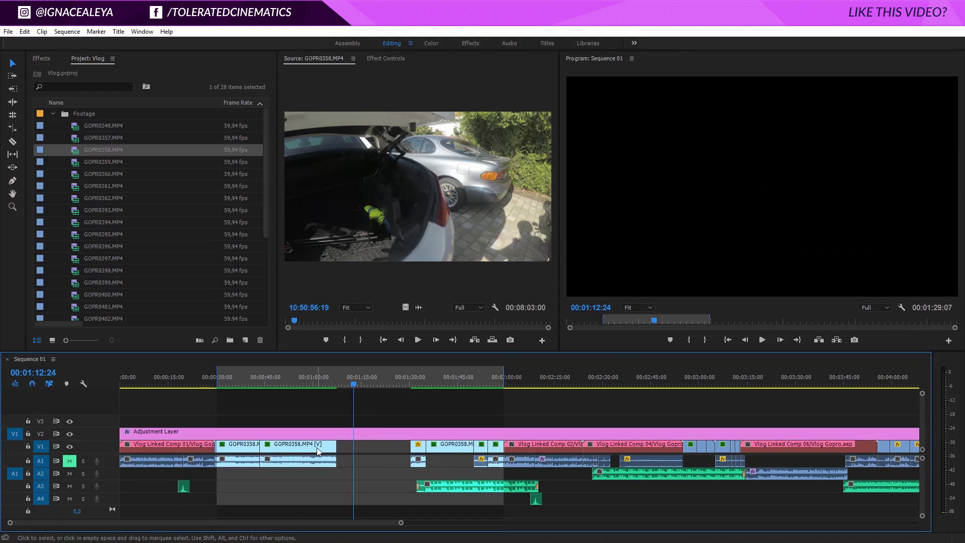
right_click(325, 449)
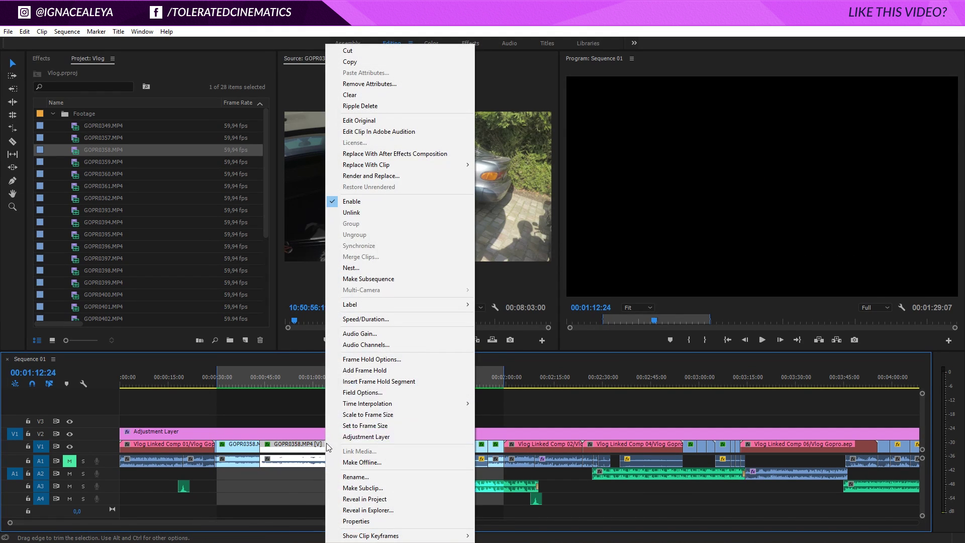
click(355, 213)
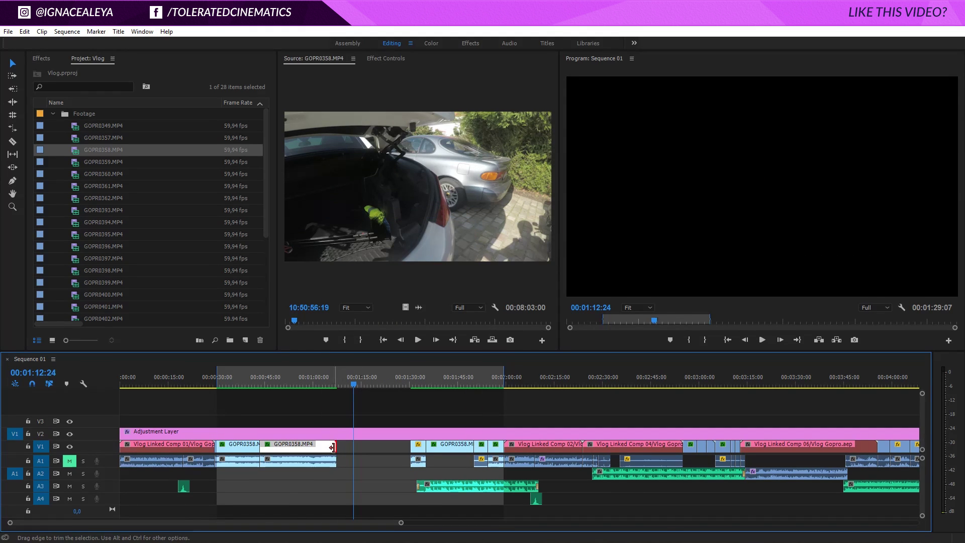
Try extending the unlinked clip's video part separately from its audio to about 00:01:14, and select both parts together
drag(337, 446, 359, 447)
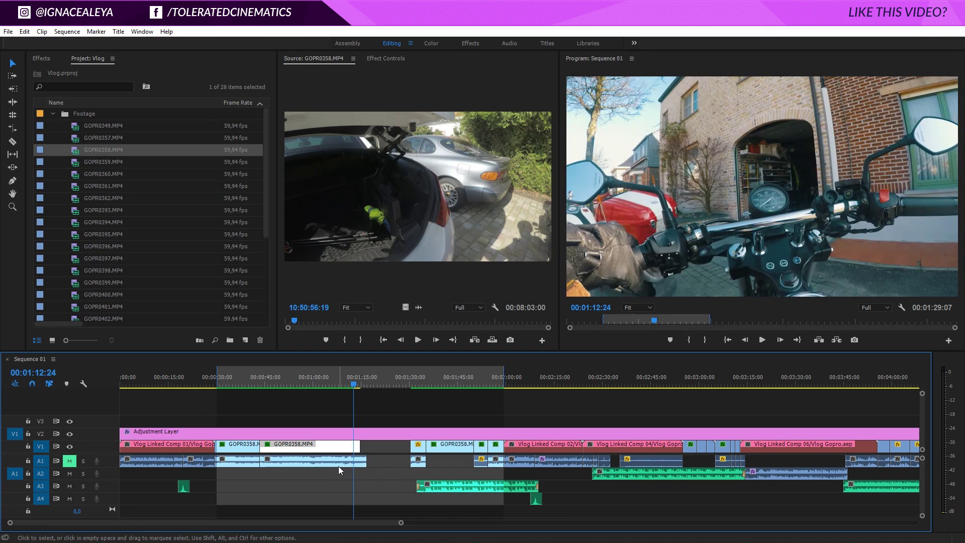
key(ctrl+z)
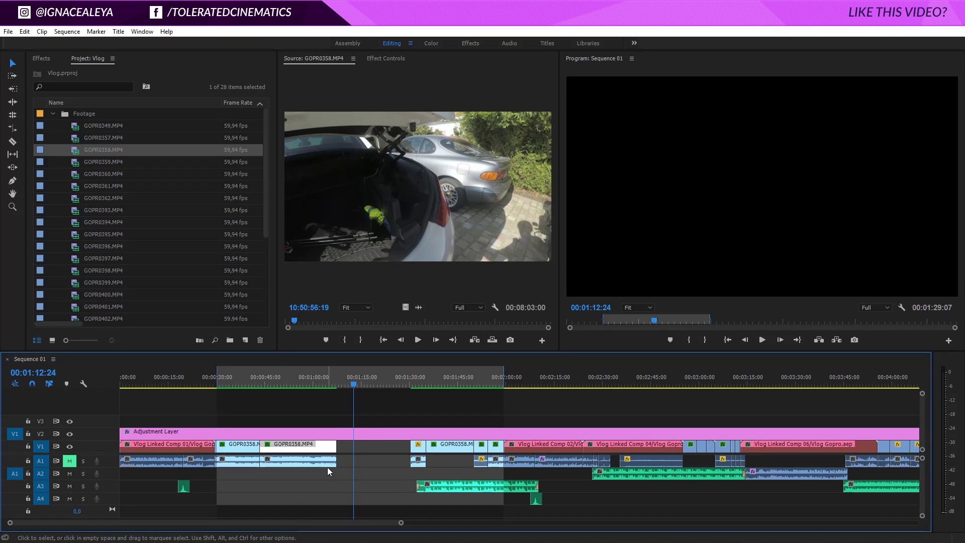
key(ctrl+shift+z)
click(333, 480)
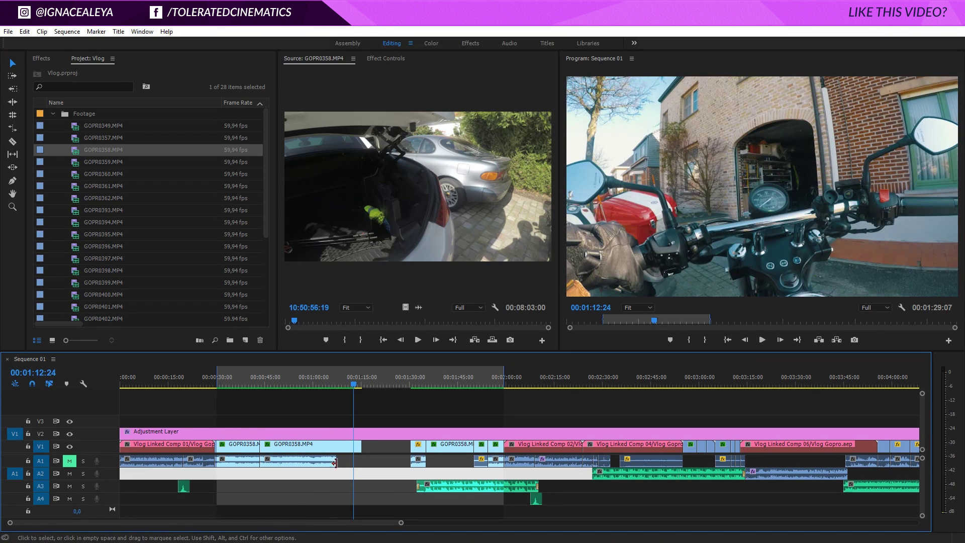
drag(313, 483, 318, 445)
right_click(335, 452)
click(356, 227)
drag(337, 460, 357, 466)
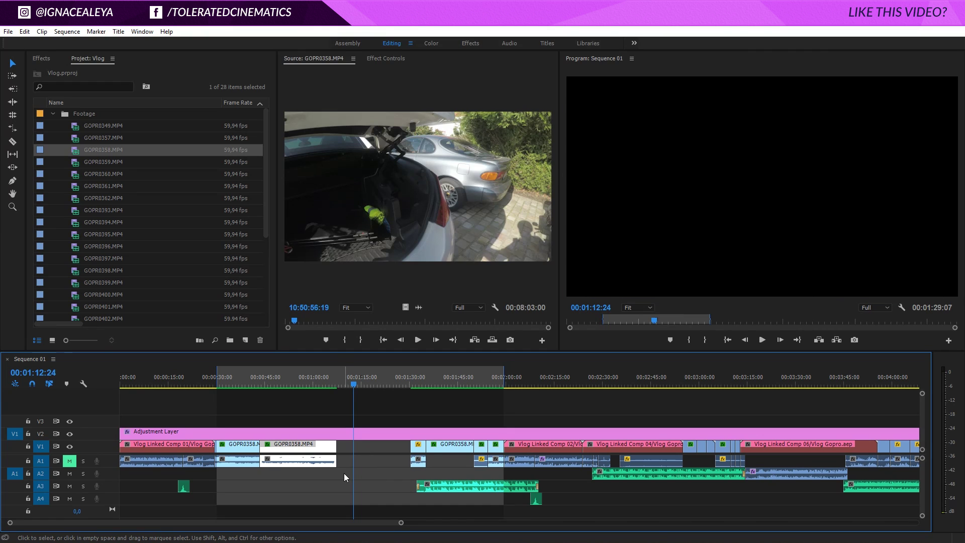
Link the video and audio parts of the trimmed GOPR0358.MP4 clip and select the linked clip
right_click(325, 447)
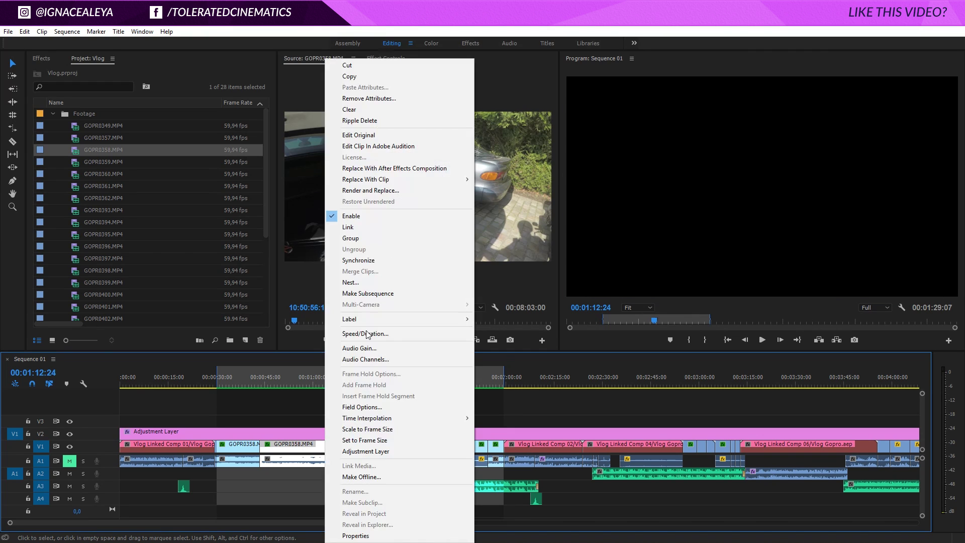
click(361, 229)
click(330, 473)
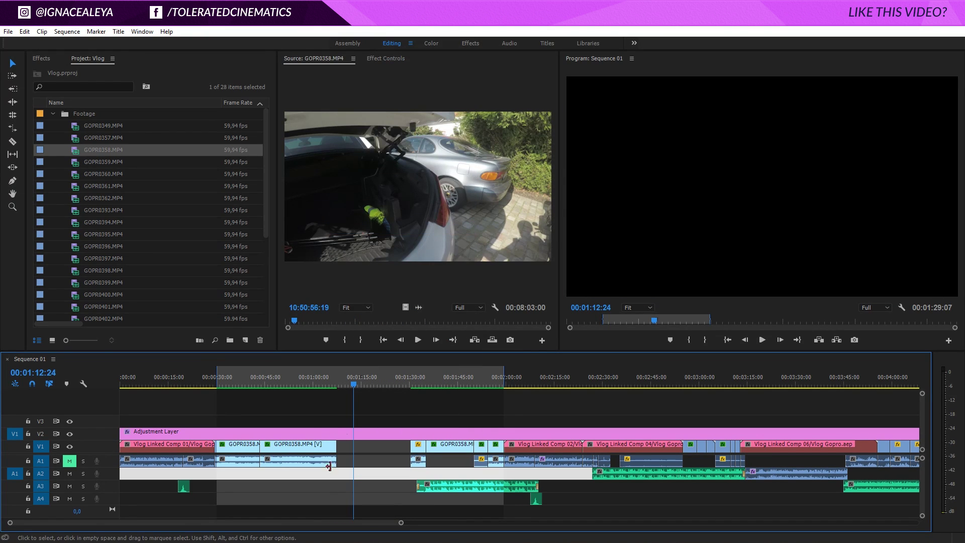
click(291, 462)
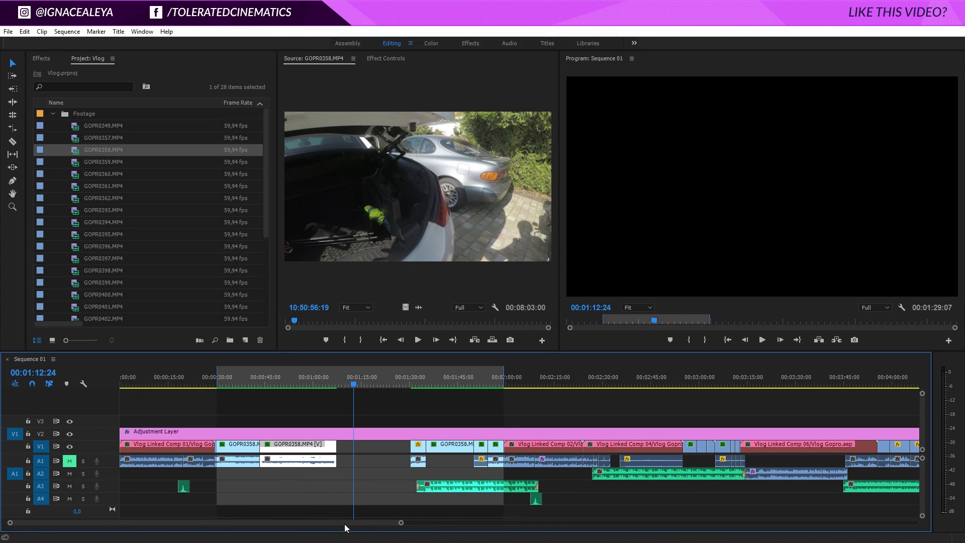
Try extending only the audio part of the linked GOPR0358.MP4 clip to about 00:01:17, and select the whole clip
click(333, 485)
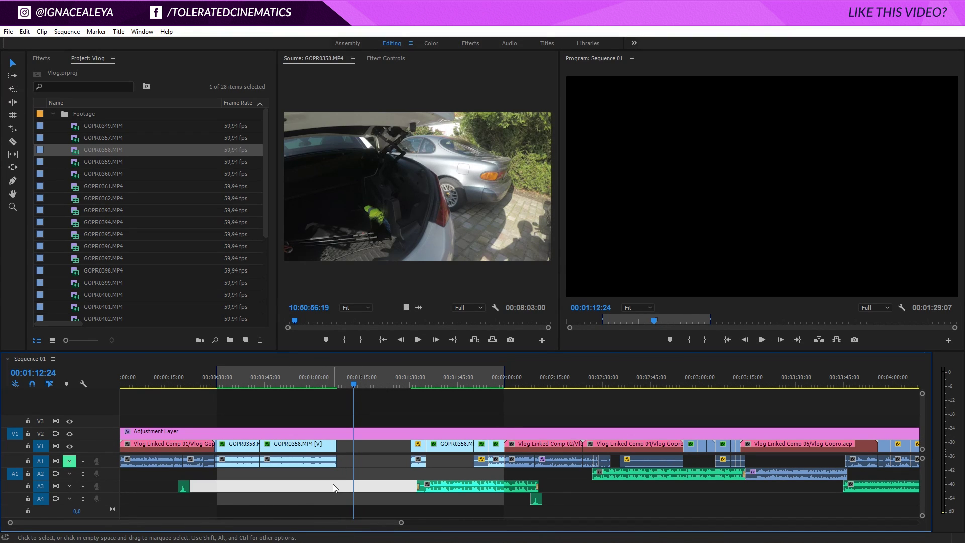
click(316, 462)
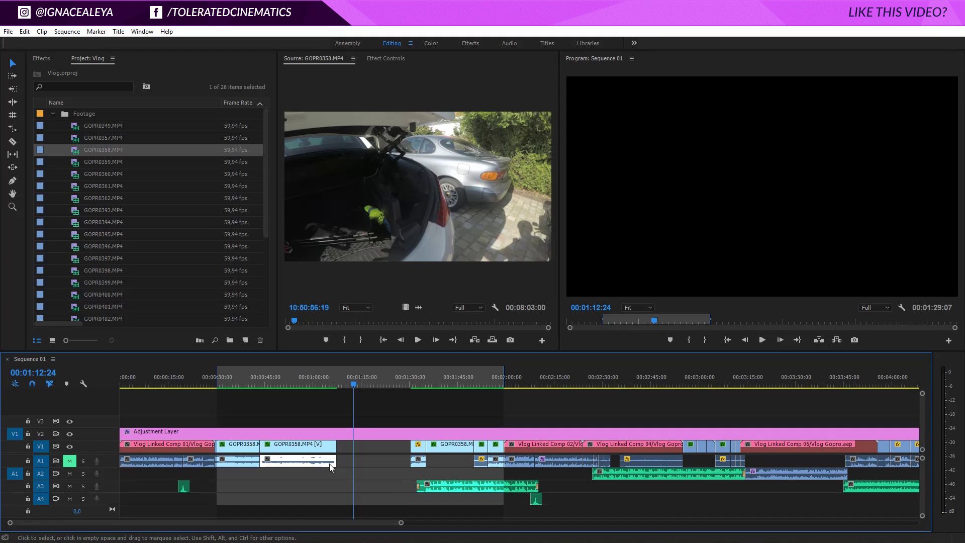
drag(336, 461, 369, 461)
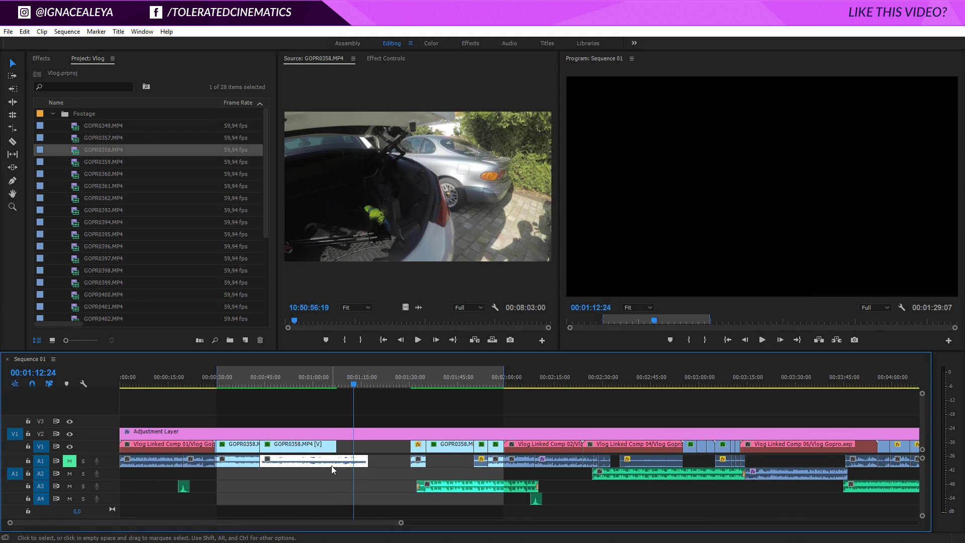
click(322, 447)
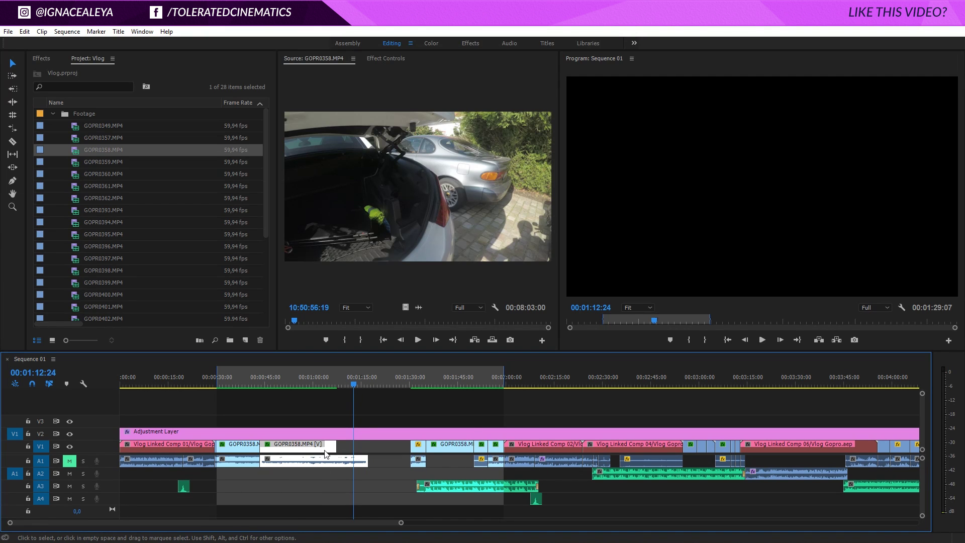
Unlink the GOPR0358.MP4 clip's video and audio, and bring the audio's end back in line with the video at about 00:01:07
right_click(327, 453)
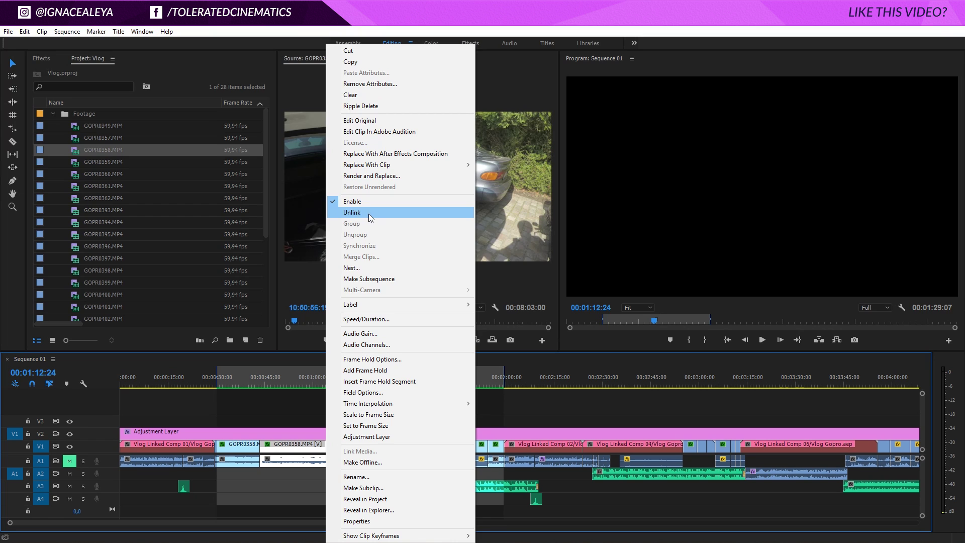
click(359, 213)
mouse_move(336, 446)
mouse_down()
mouse_move(371, 441)
mouse_move(354, 465)
mouse_move(336, 463)
mouse_up()
click(354, 469)
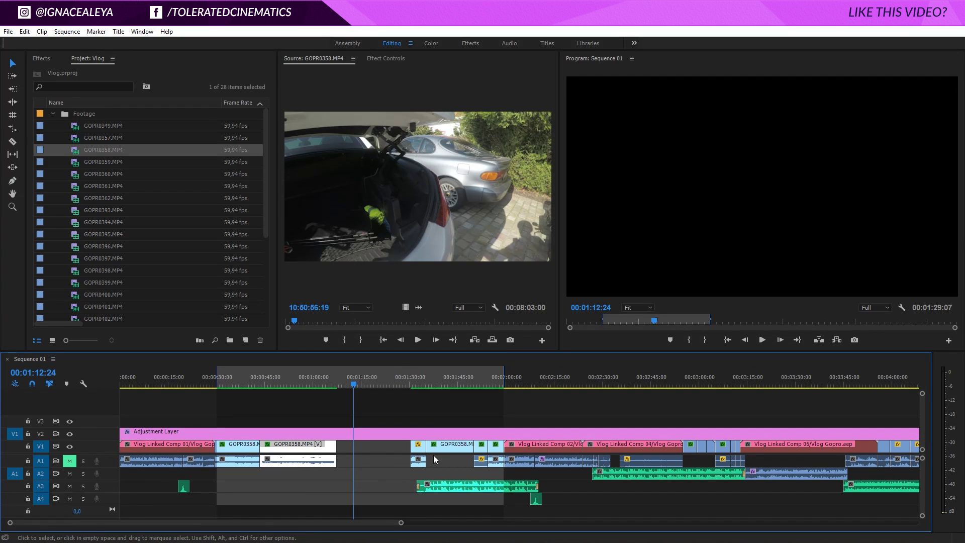
Try closing the gap after the long GOPR0358.MP4 clip by moving the short clip and by ripple-deleting the gap, undoing each attempt
drag(418, 450, 381, 446)
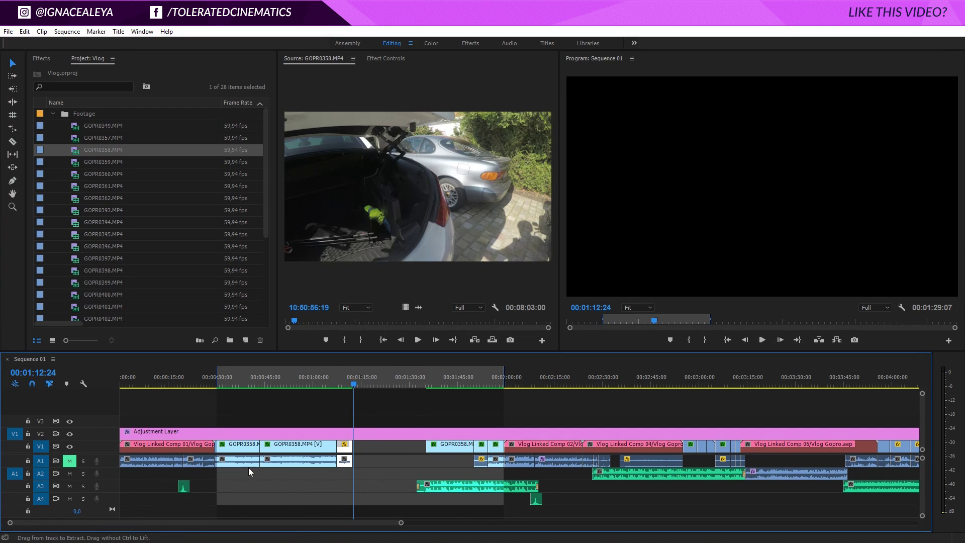
click(381, 446)
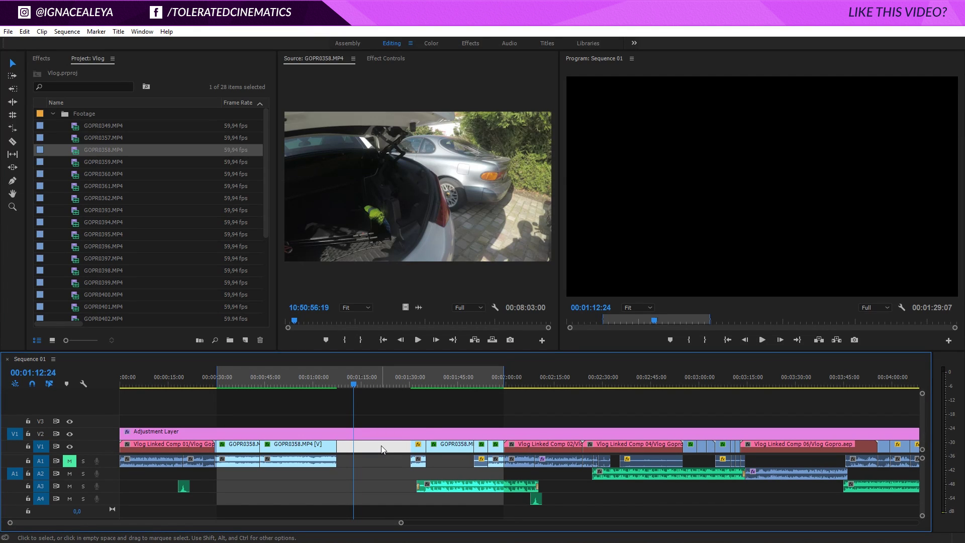
key(Delete)
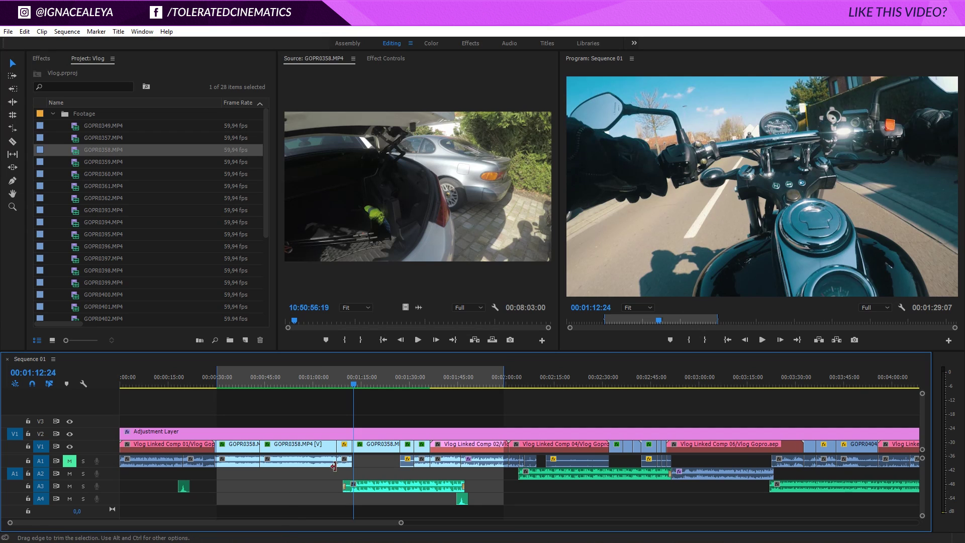
key(ctrl+z)
key(Delete)
key(Up)
key(ctrl+z)
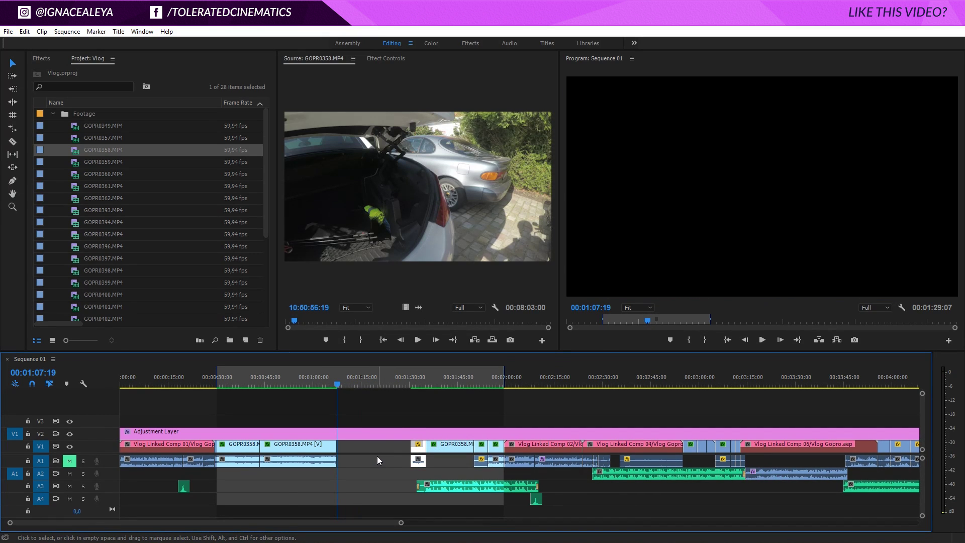
Place the playhead at 00:00:35:00, try ripple-deleting the gap after the long GOPR0358.MP4 clip, and undo the deletion
click(232, 383)
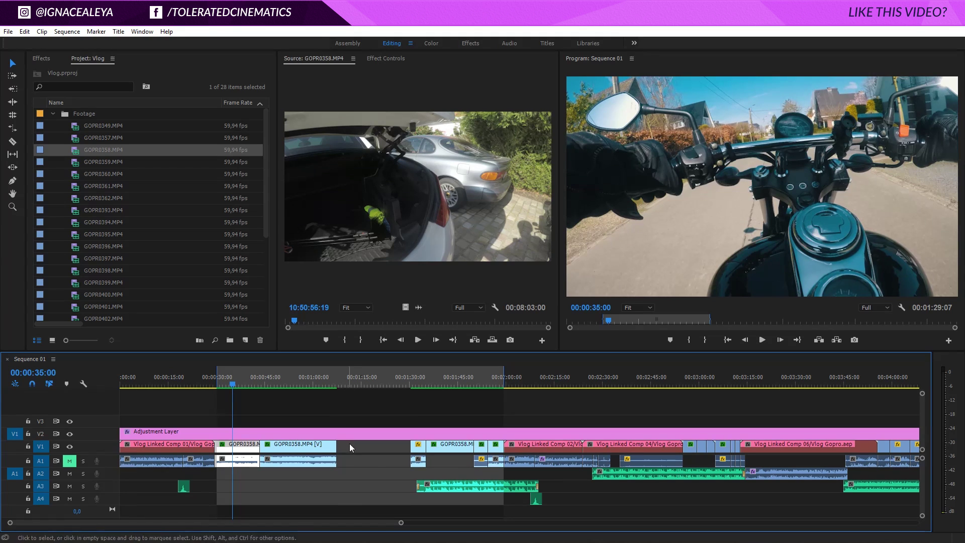
click(352, 446)
key(Delete)
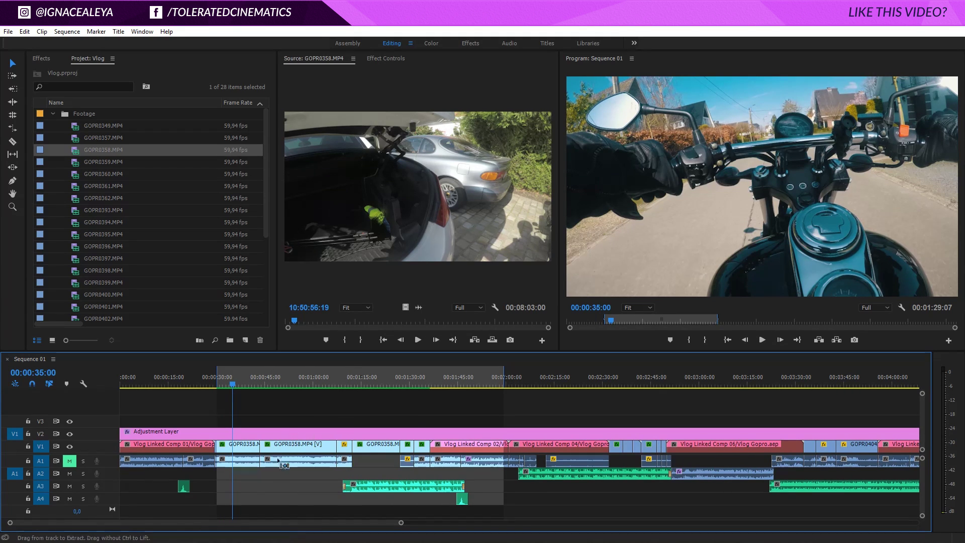
key(ctrl+z)
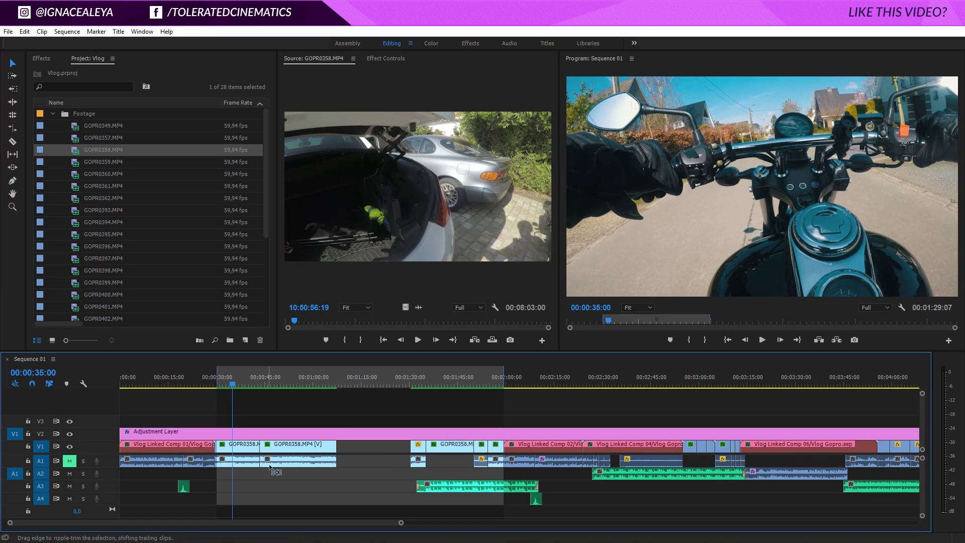
Ripple-delete the gap between the long GOPR0358.MP4 clip and the short clip, and preview the join from 00:01:07:19
click(376, 445)
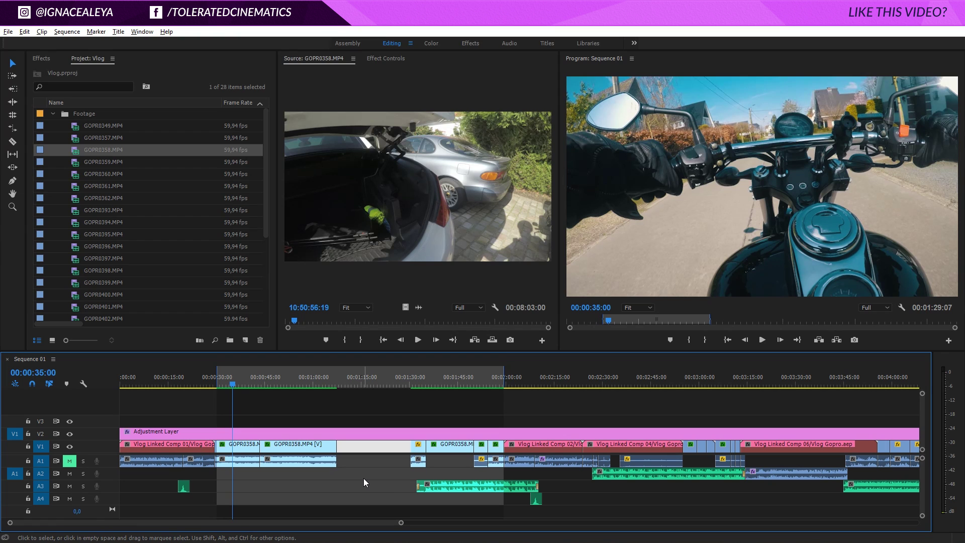
key(Delete)
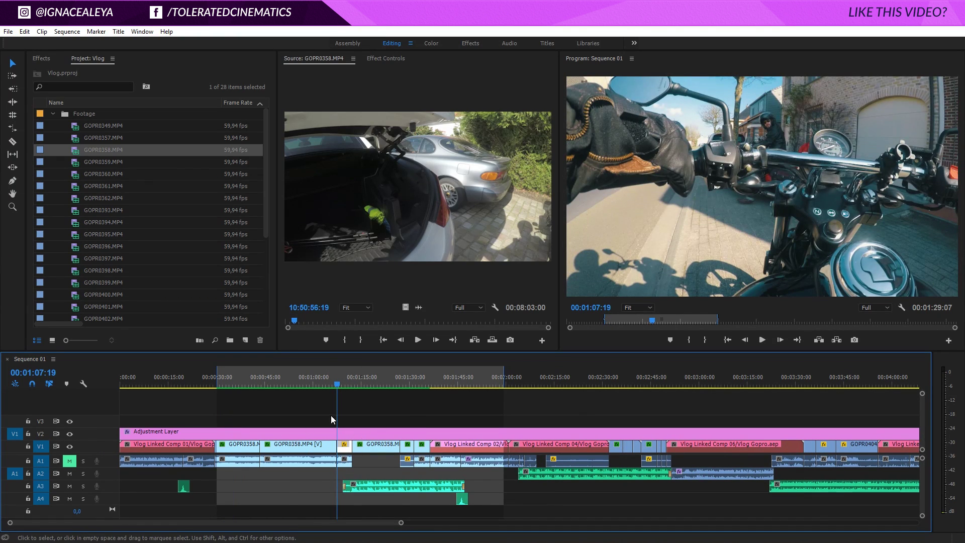
key(space)
key(space)
key(ctrl+z)
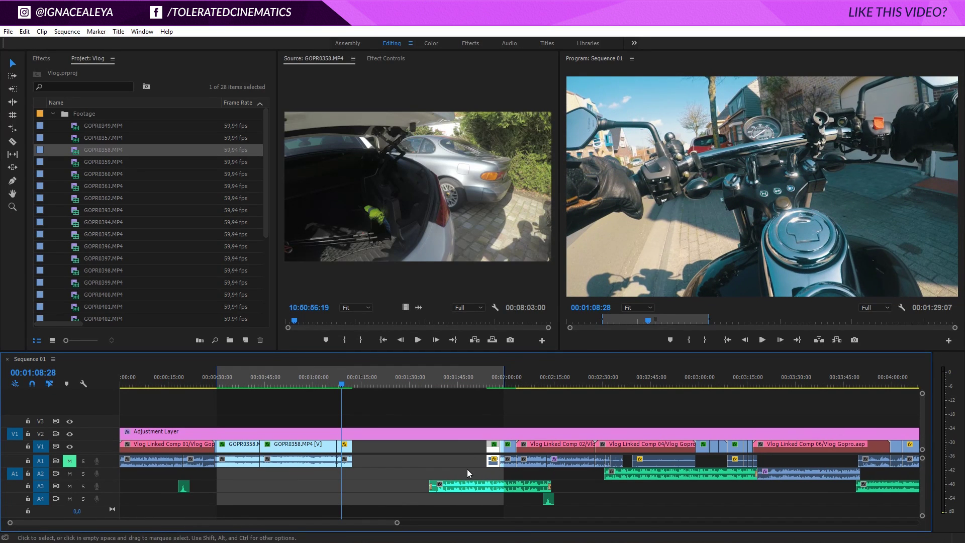
Try inserting the short clip from about 00:01:54 between the two GOPR0358.MP4 clips at 00:00:43:22, shifting all tracks
click(494, 451)
drag(494, 455, 270, 451)
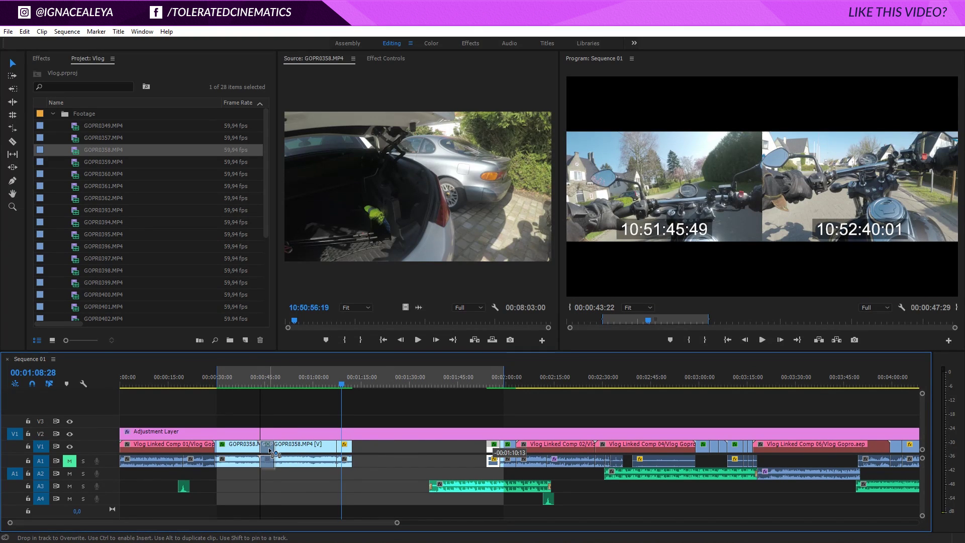
key(ctrl)
drag(271, 451, 271, 451)
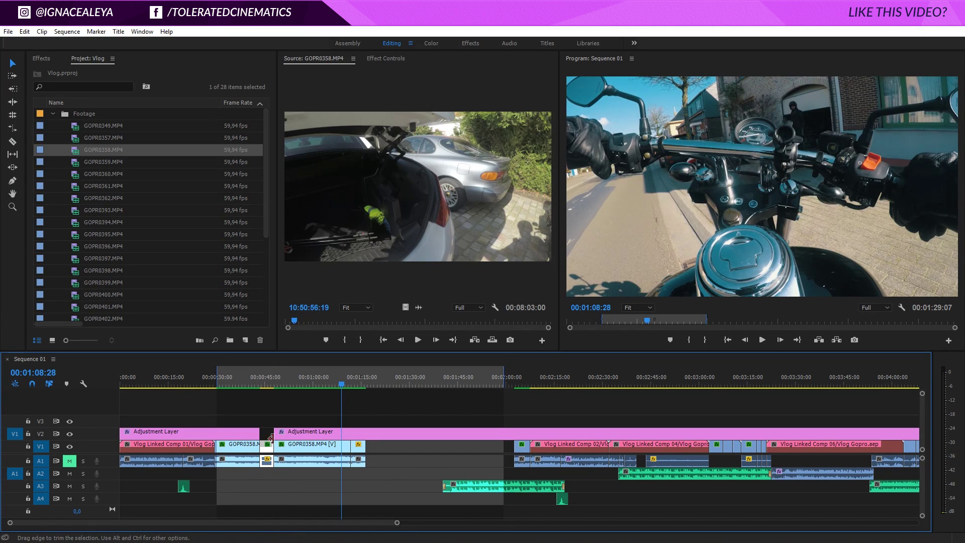
click(398, 448)
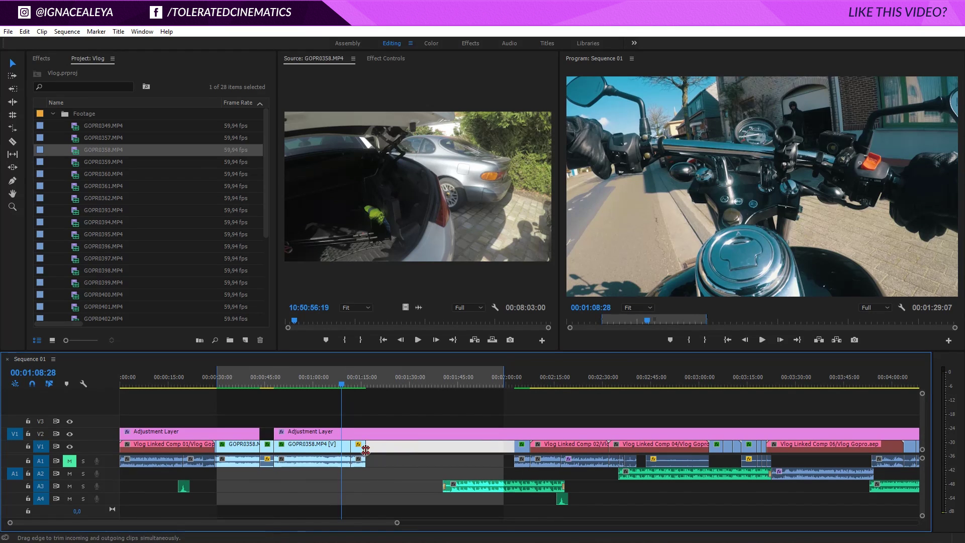
key(Delete)
Rearrange the short clip from about 00:01:54 to between the GOPR0358.MP4 clips at 00:00:43:22, shifting only V1 and A1, and try closing the remaining gap
click(490, 451)
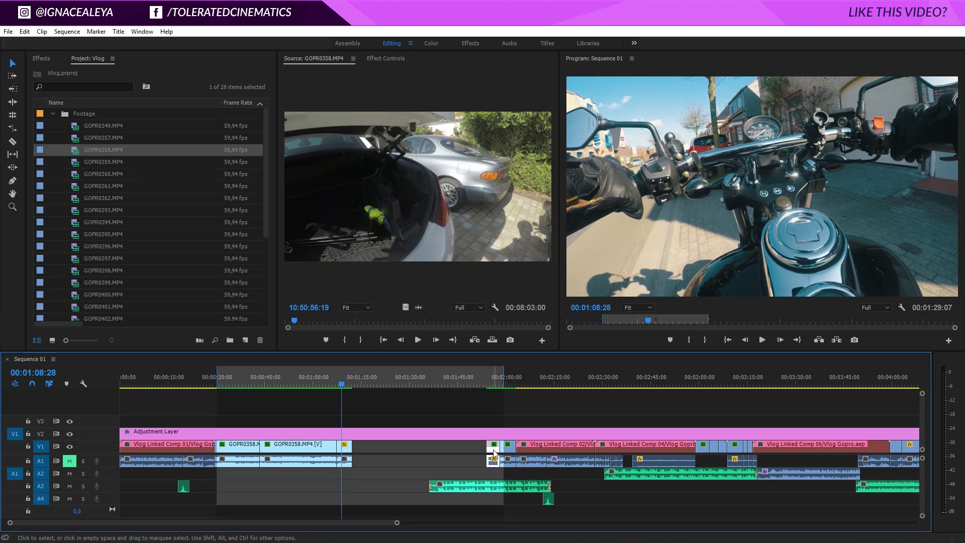
drag(490, 451, 272, 458)
key(ctrl)
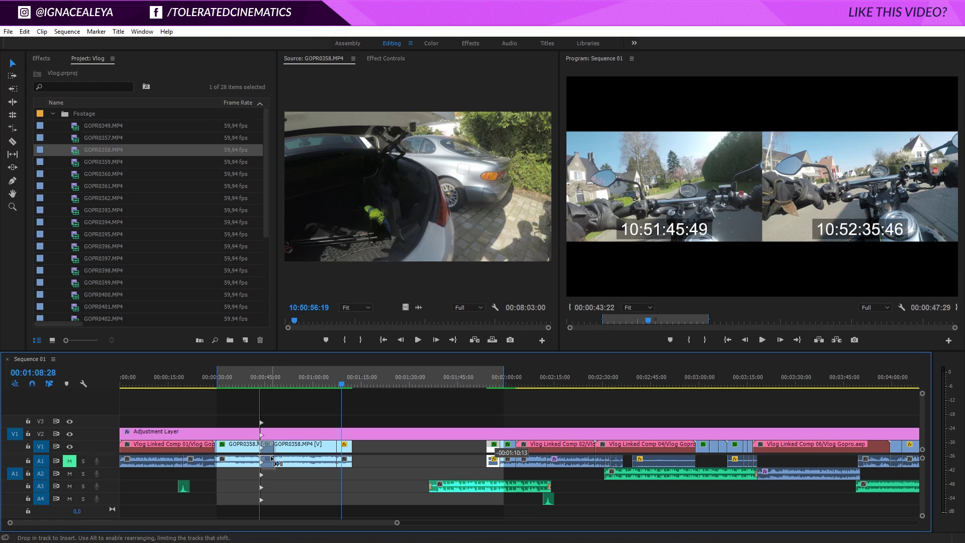
key(alt)
drag(272, 458, 272, 460)
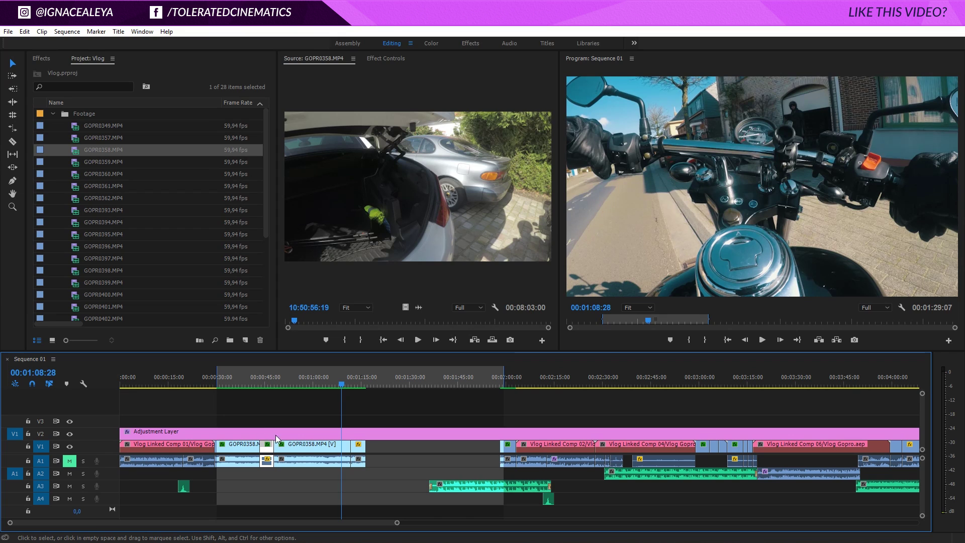
click(394, 444)
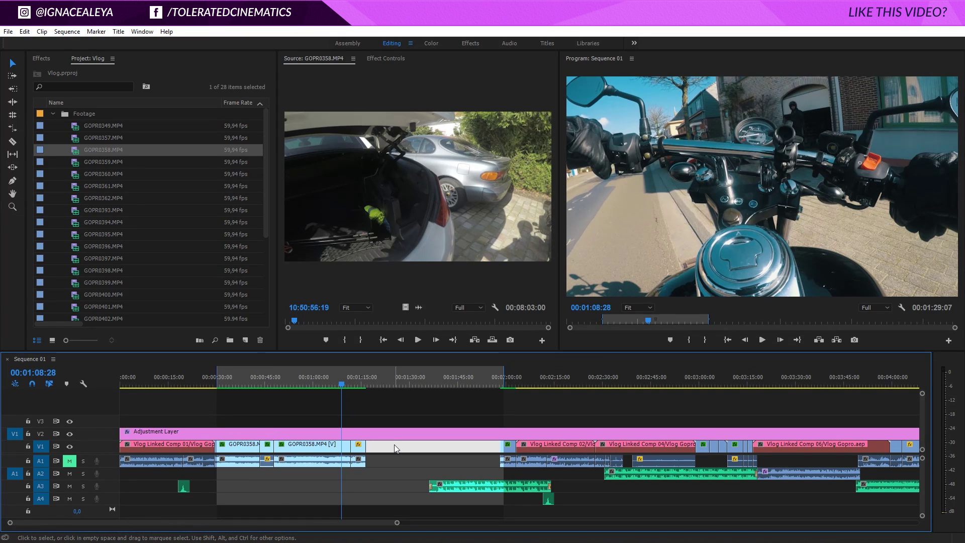
key(Delete)
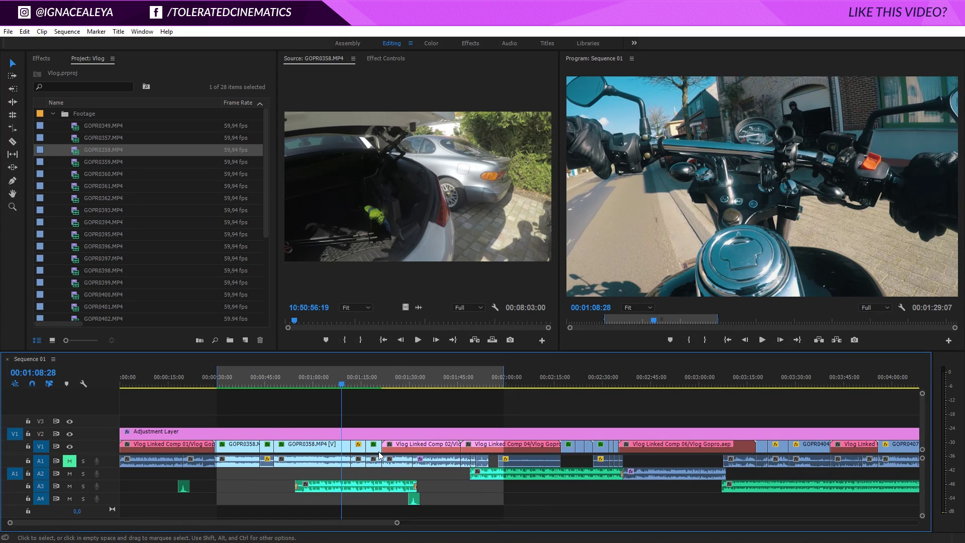
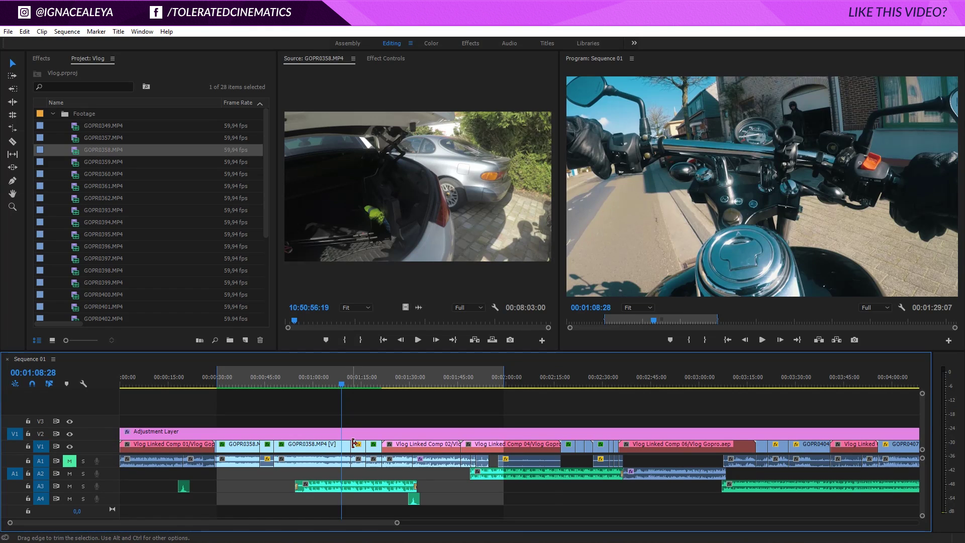
Move the clip following the long GOPR0358.MP4 clip into the V1 gap and lengthen it to span about 00:01:26 to 00:01:43
drag(344, 449, 429, 456)
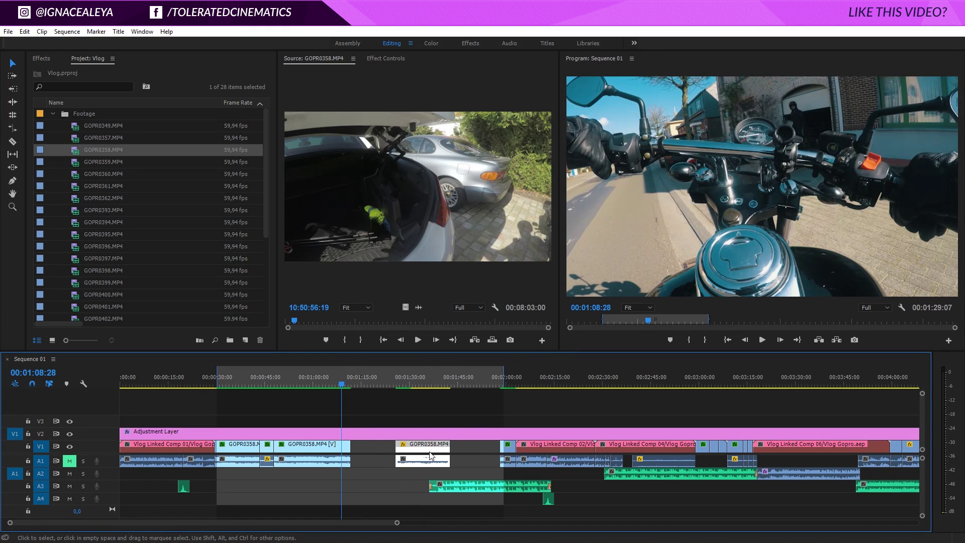
click(382, 489)
scroll(406, 476, up, 4)
scroll(406, 476, up, 1)
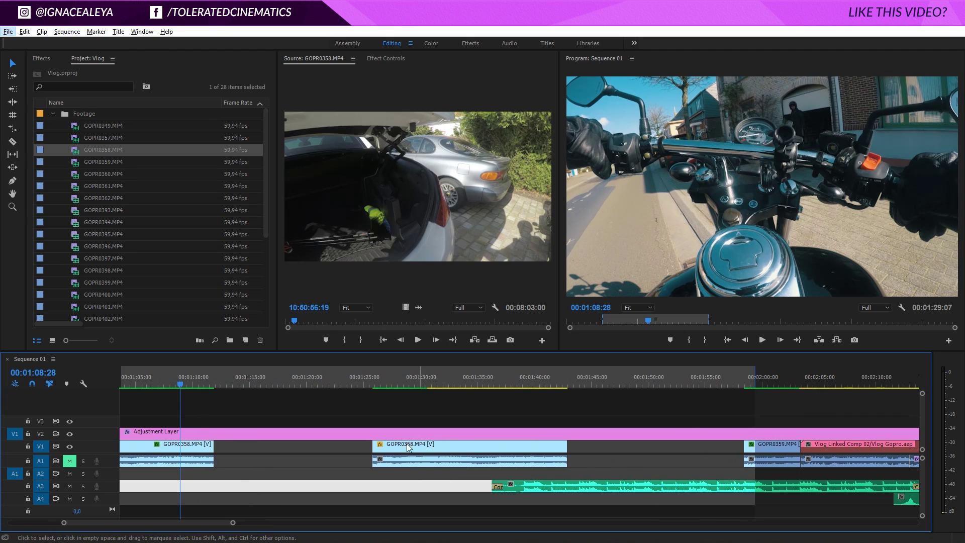
Apply the Cross Dissolve video transition to both the start and the end of the isolated GOPR0358.MP4 clip
click(41, 59)
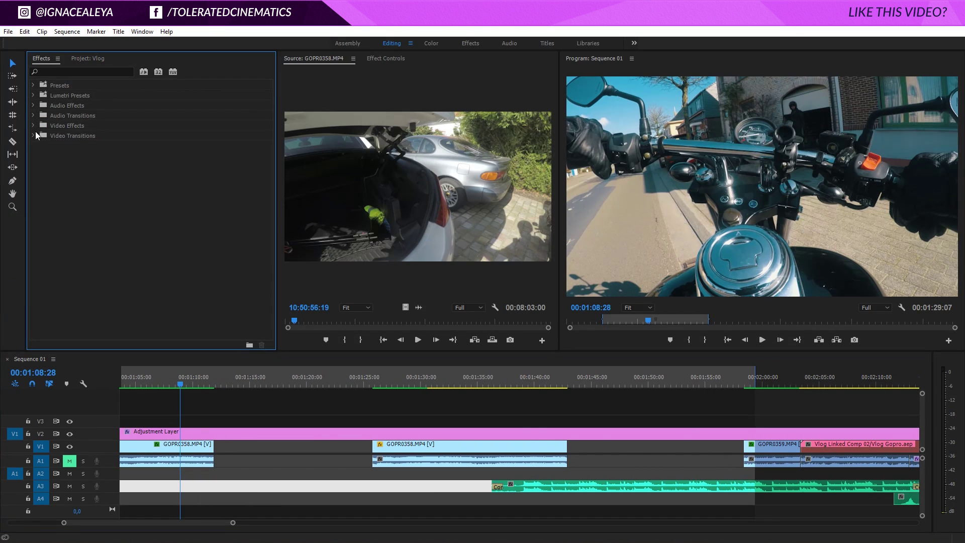
click(32, 136)
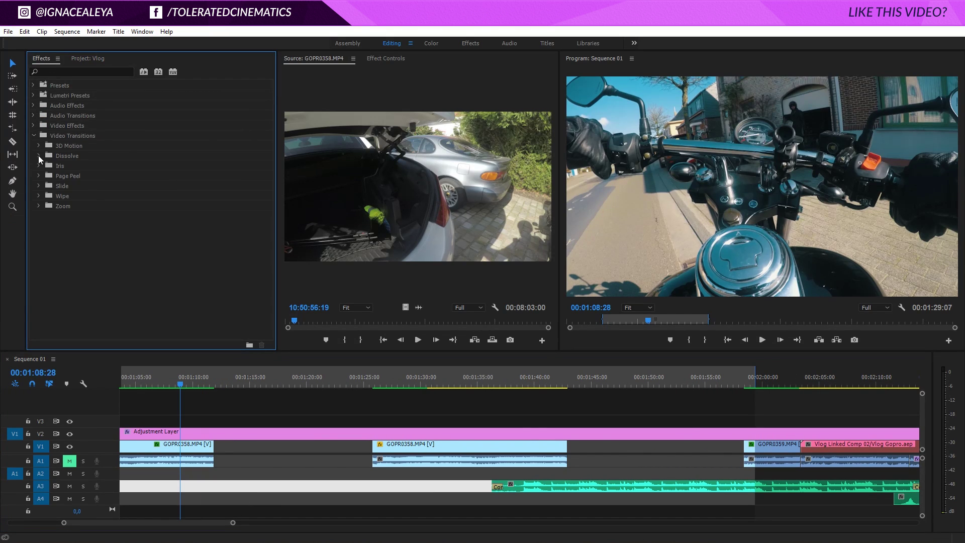
click(38, 155)
drag(78, 176, 378, 445)
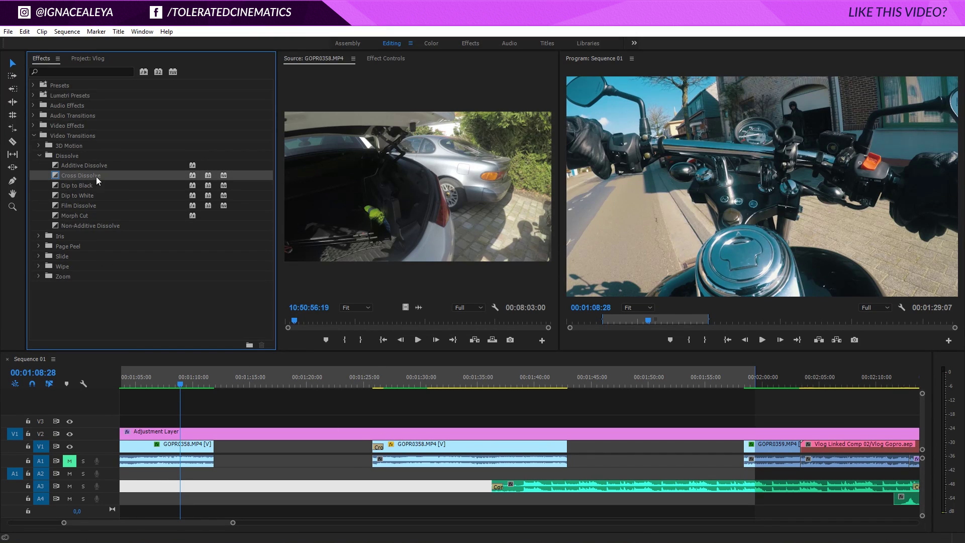
drag(98, 181, 563, 447)
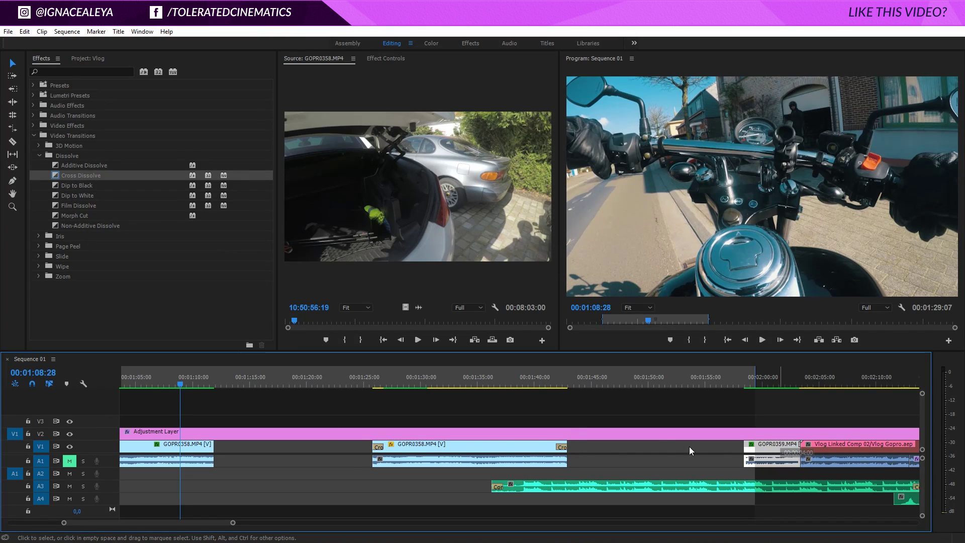
Move the GOPR0359.MP4 clip directly against the end of the isolated GOPR0358.MP4 clip and remove the Cross Dissolve at that end
drag(692, 451, 569, 436)
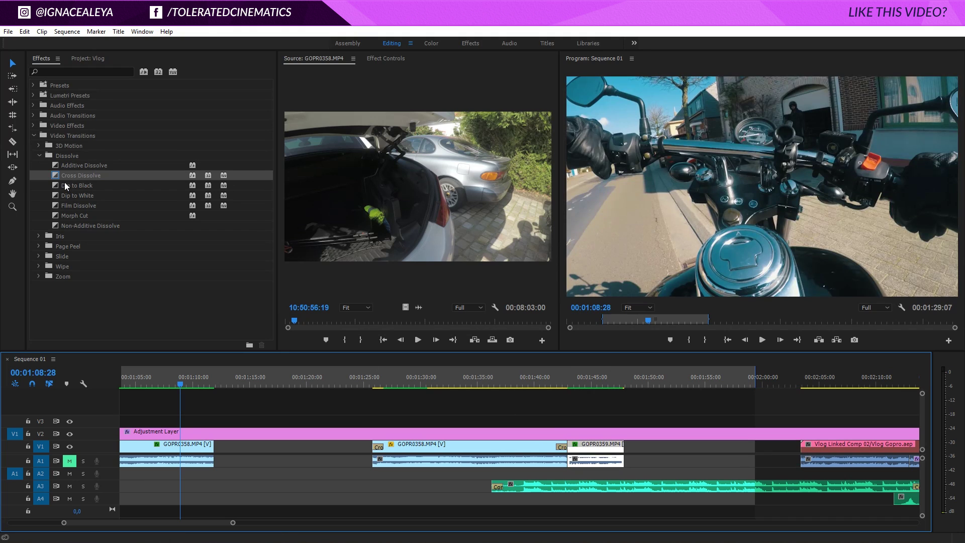
click(562, 447)
key(Delete)
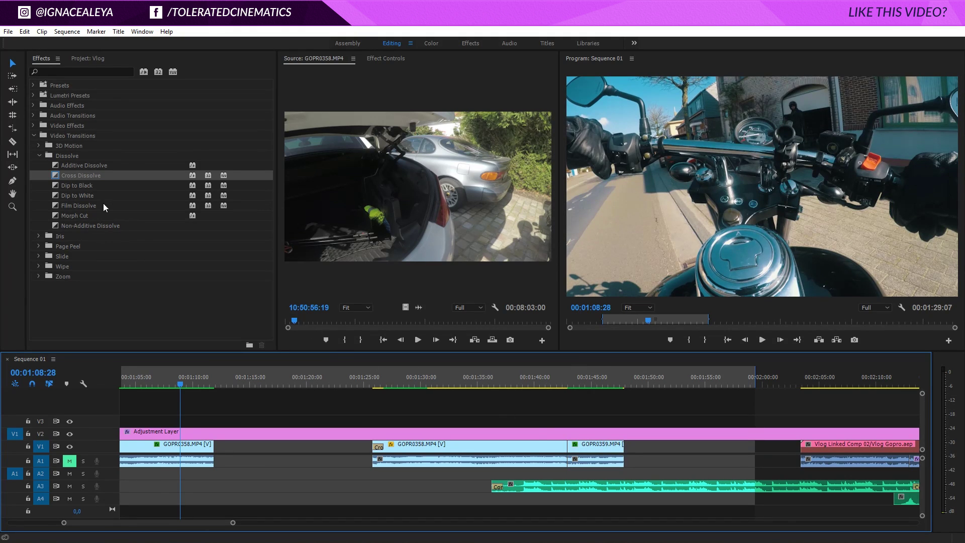
Try a Cross Dissolve across the cut between the GOPR0358.MP4 and GOPR0359.MP4 clips, and delete it
drag(97, 177, 567, 449)
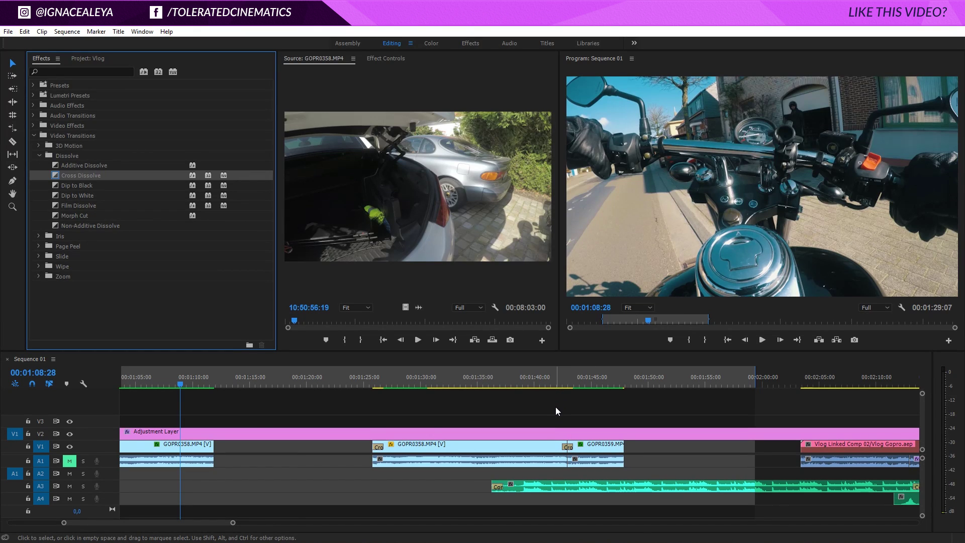
click(567, 447)
key(Delete)
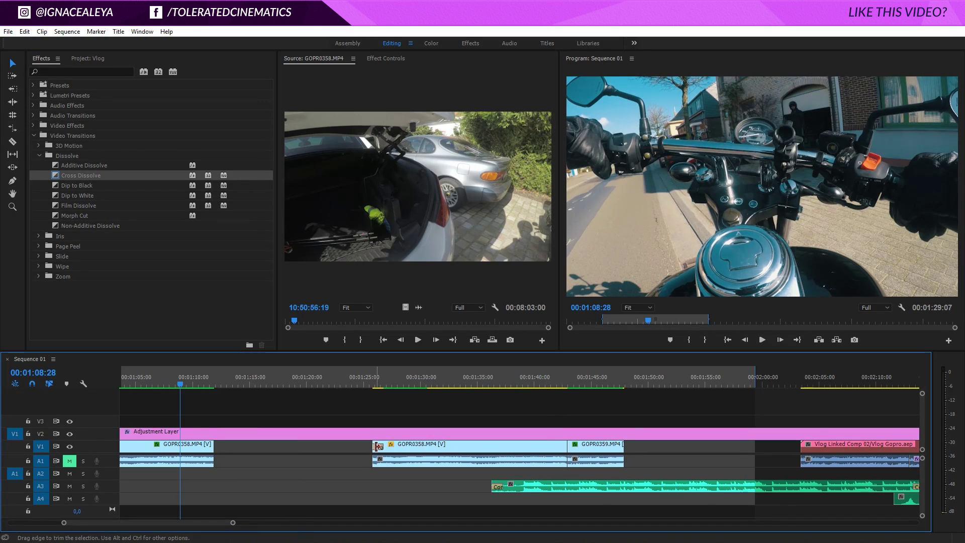
Remove the Cross Dissolve at the start of the isolated GOPR0358.MP4 clip and set Dip to Black as the default transition
click(378, 447)
key(Delete)
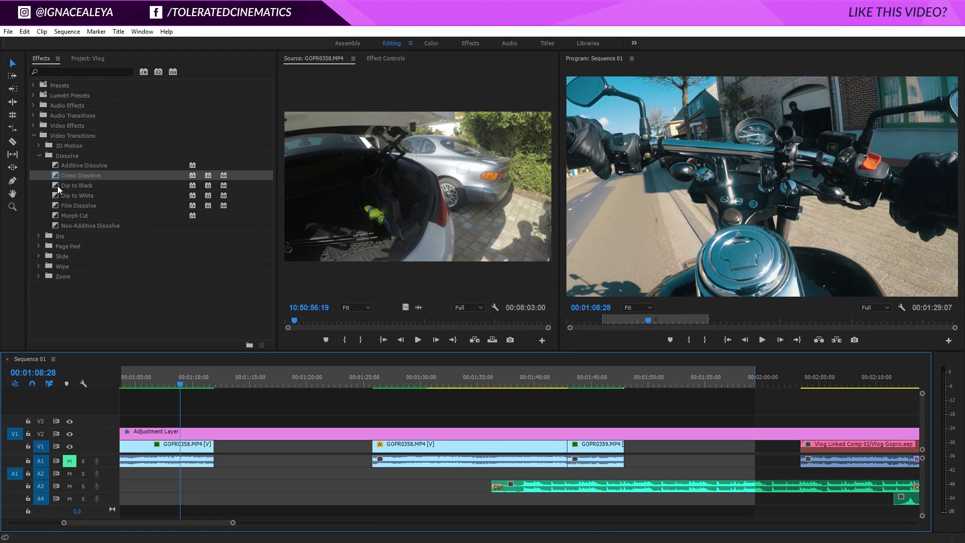
click(65, 185)
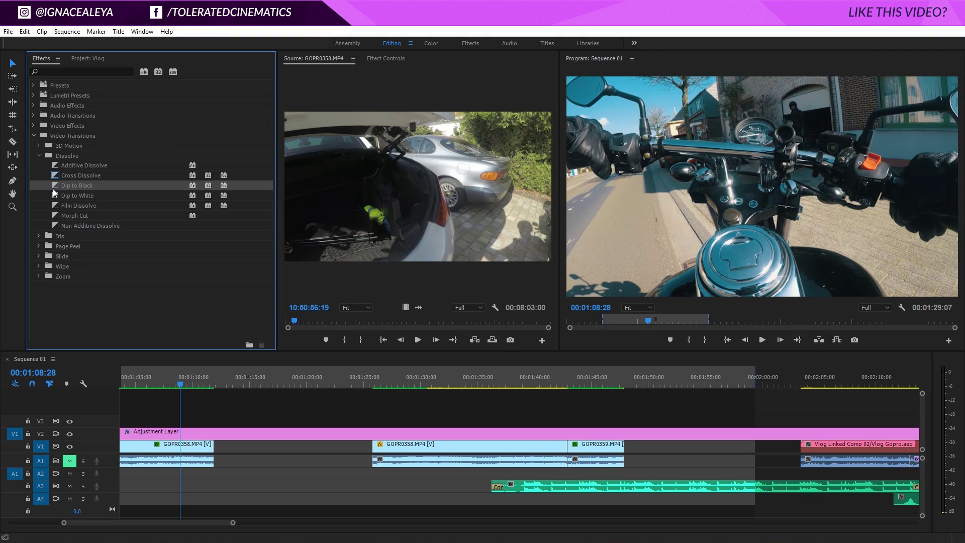
right_click(64, 187)
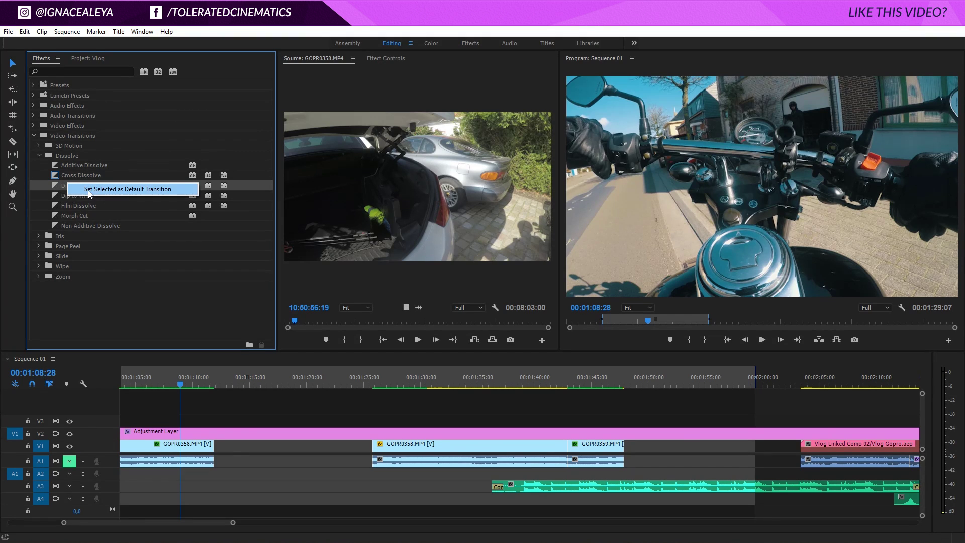
click(125, 189)
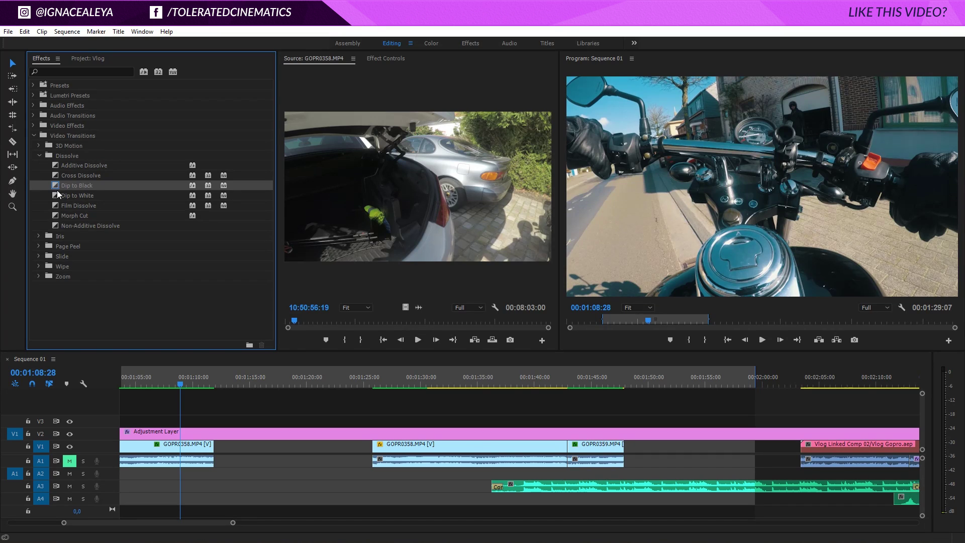
Set Cross Dissolve as the default transition and apply it to the start of the isolated GOPR0358.MP4 clip
right_click(81, 176)
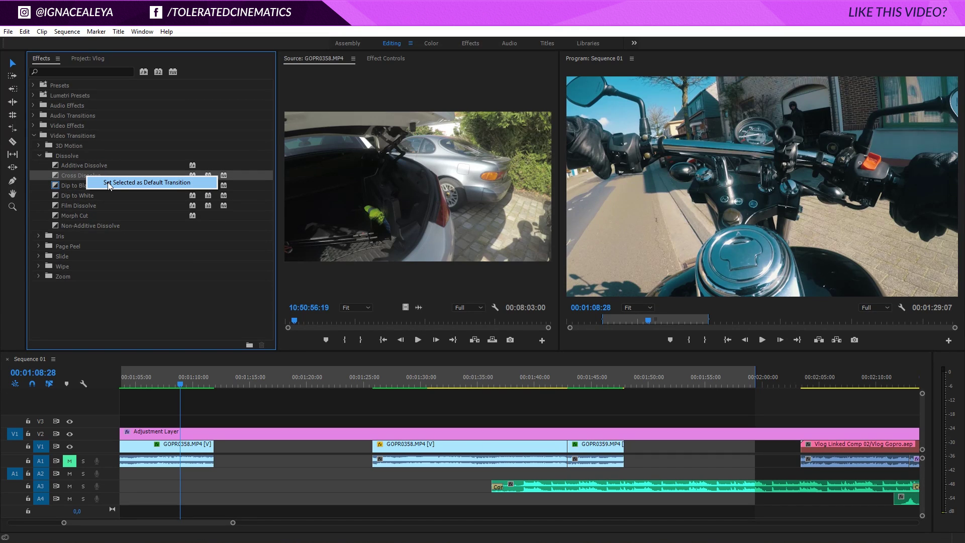
click(109, 184)
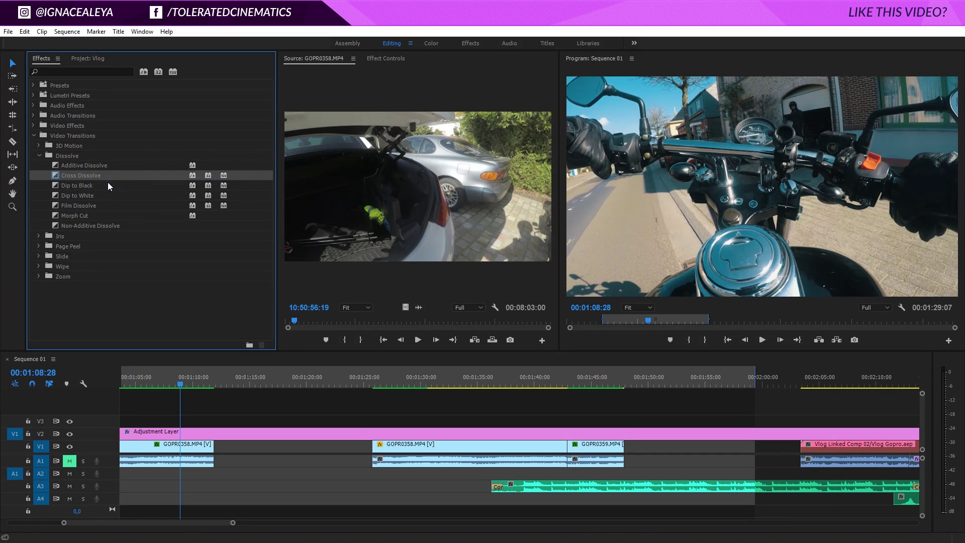
click(455, 450)
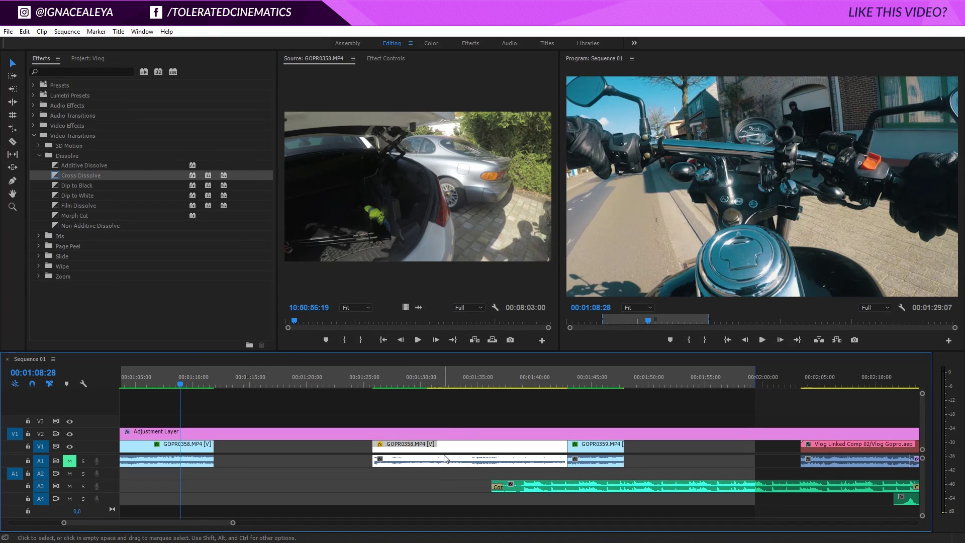
key(ctrl+d)
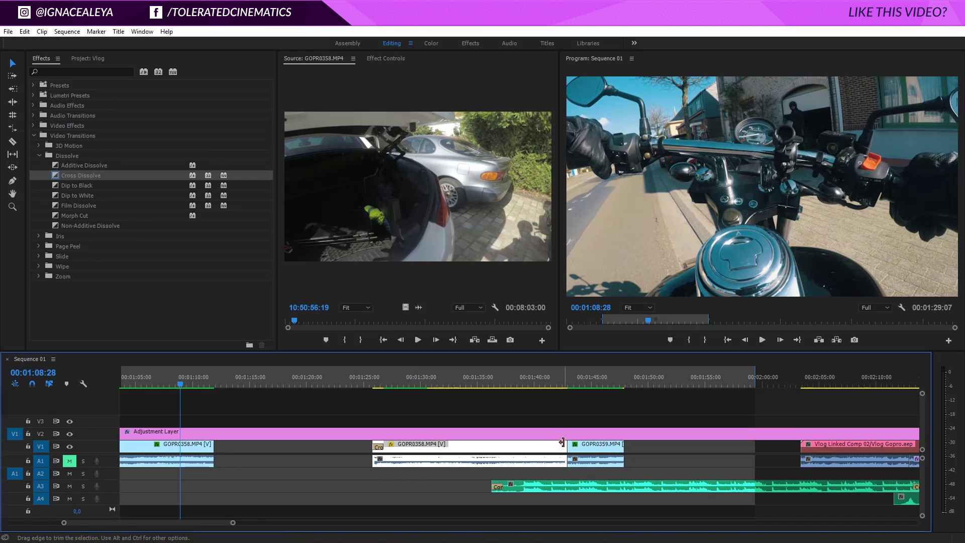
Try the default video transition on the adjoining GOPR0358.MP4 and GOPR0359.MP4 clips together, and undo it
click(567, 469)
drag(567, 469, 566, 469)
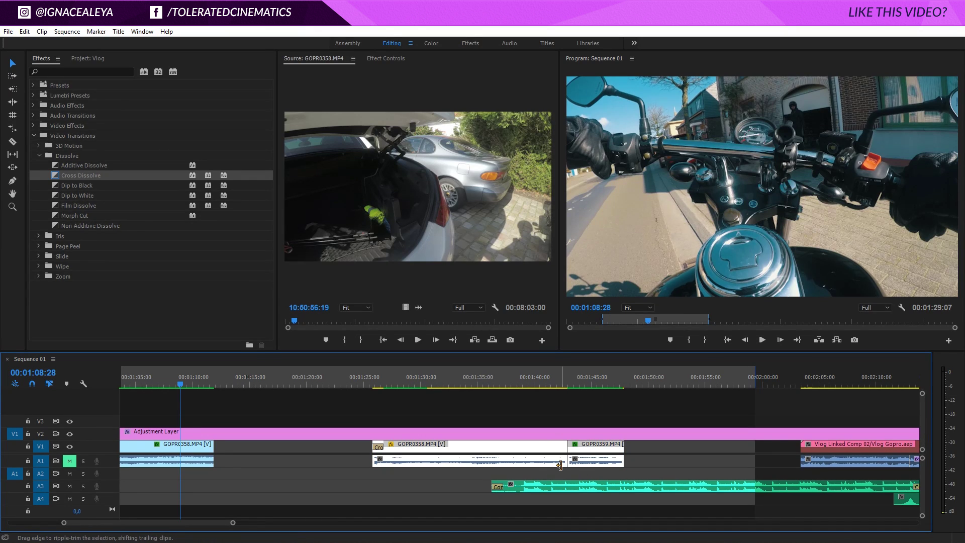
key(ctrl+d)
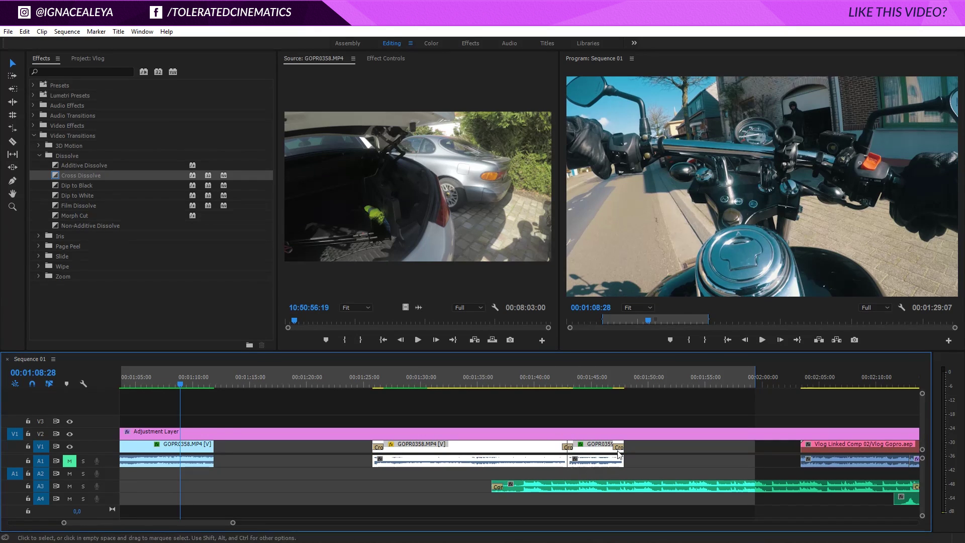
key(ctrl+z)
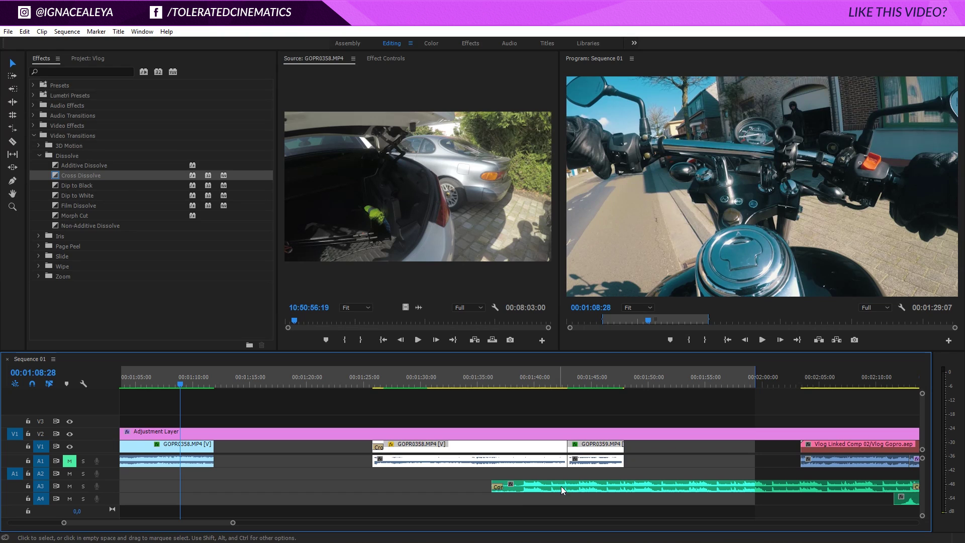
Try the default video transition on the end of the GOPR0359.MP4 clip, and undo it
click(639, 451)
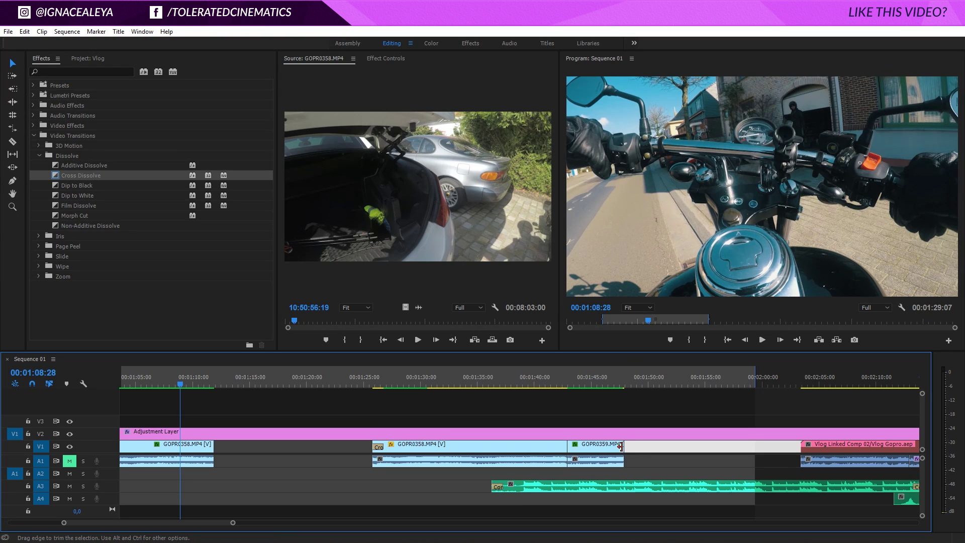
click(621, 447)
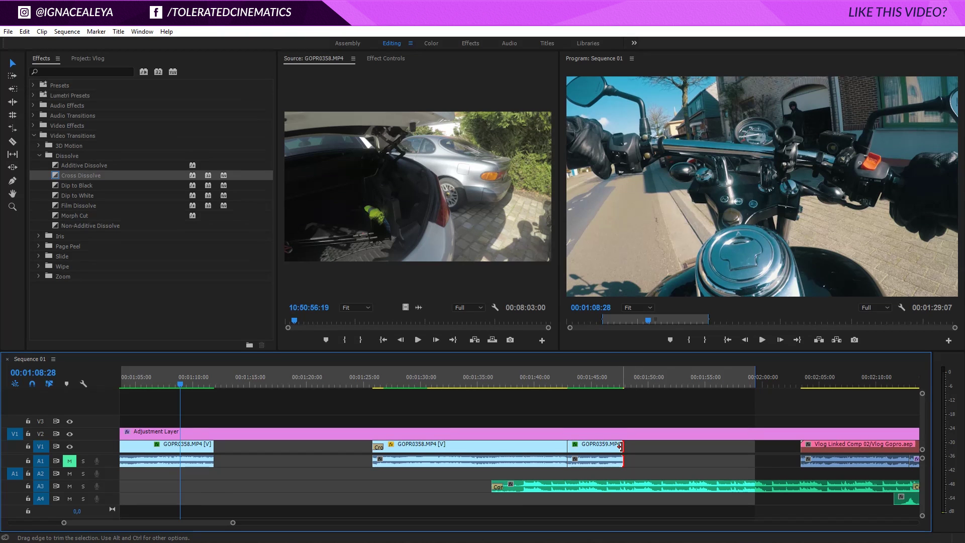
key(ctrl+d)
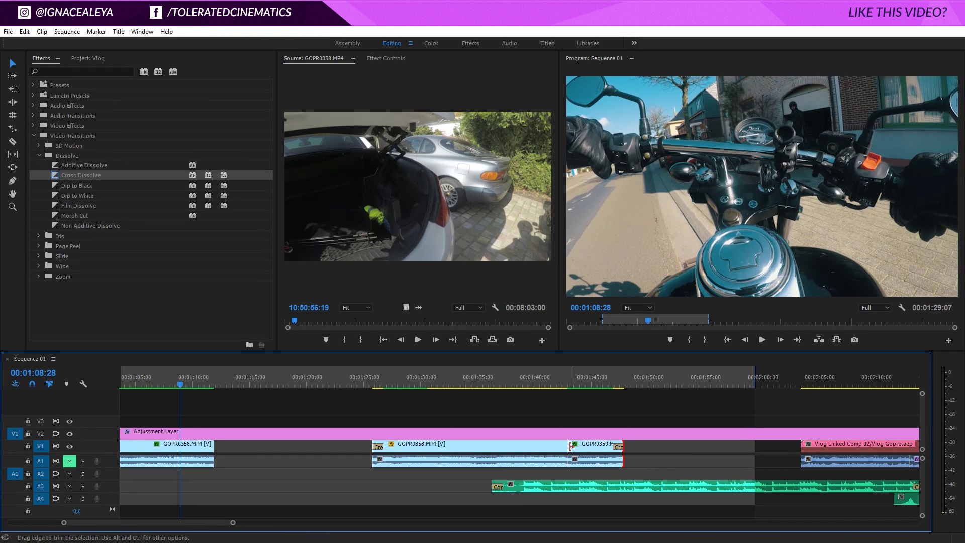
key(ctrl+z)
click(571, 447)
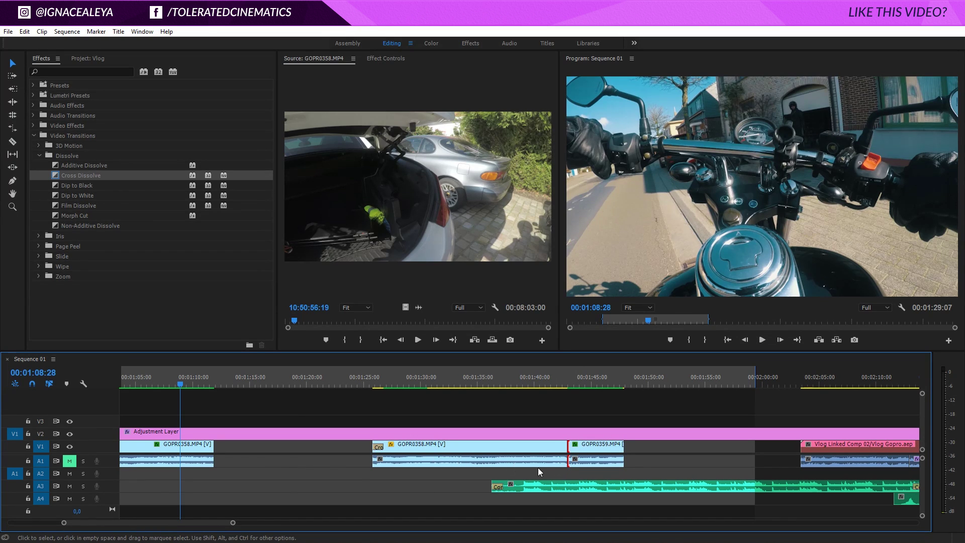
Reveal the Crossfade audio transitions and apply the default one to the audio start of the isolated GOPR0358.MP4 clip
click(461, 460)
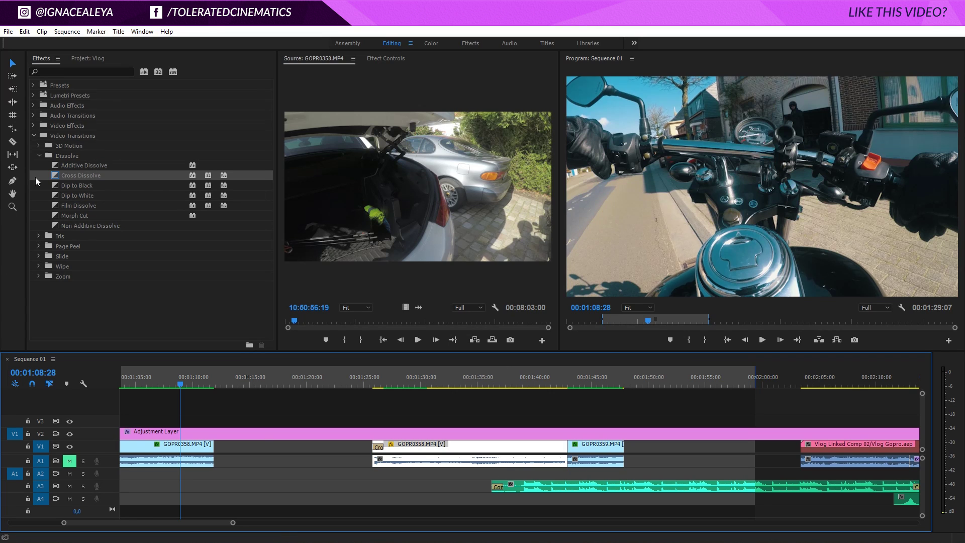
click(33, 116)
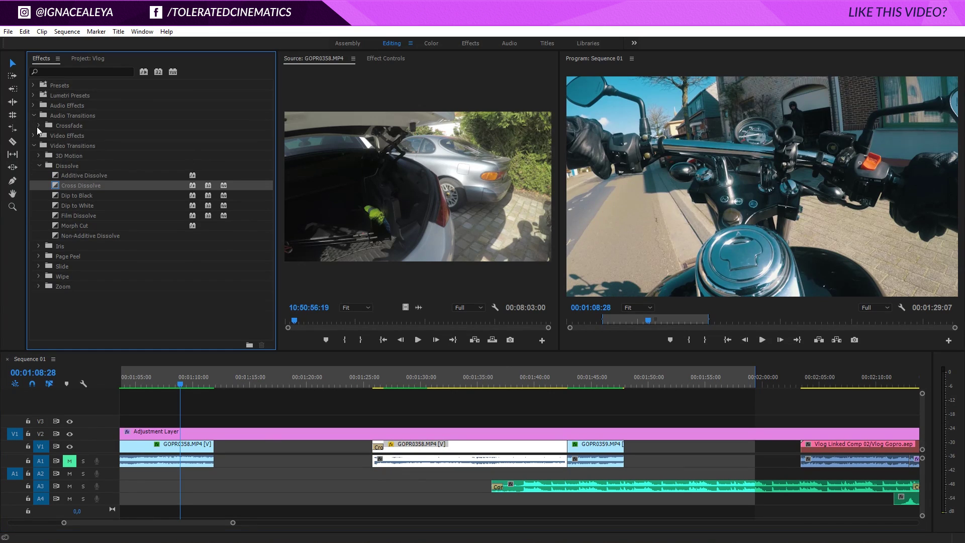
click(38, 125)
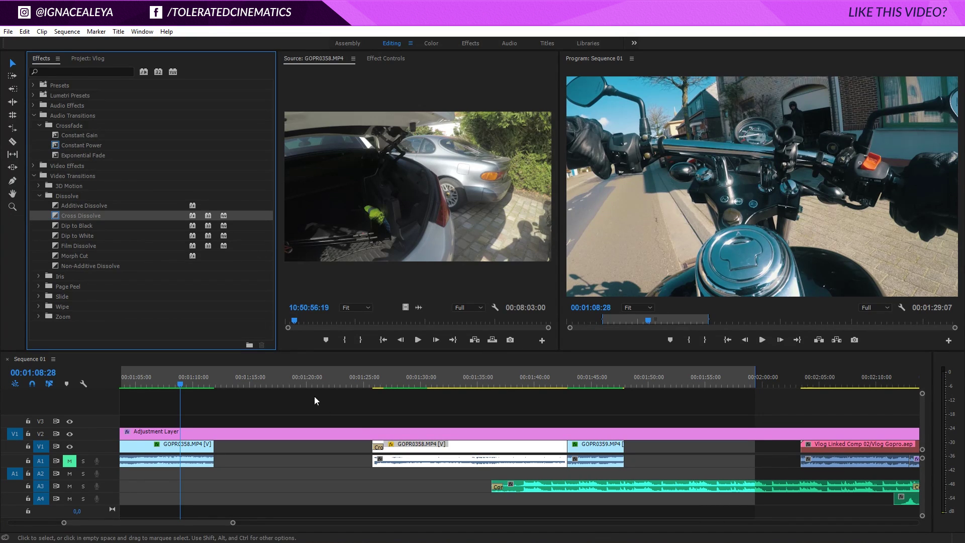
click(378, 463)
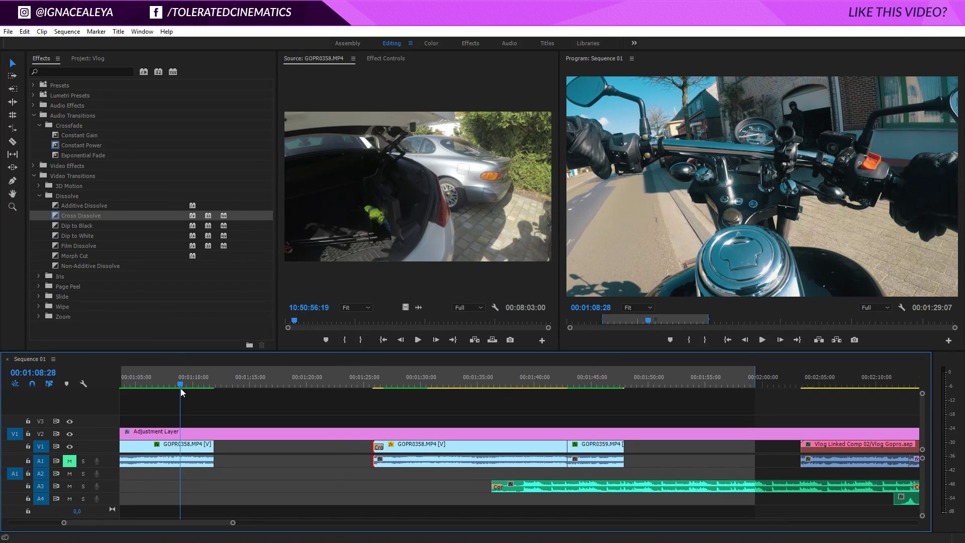
key(ctrl+shift+d)
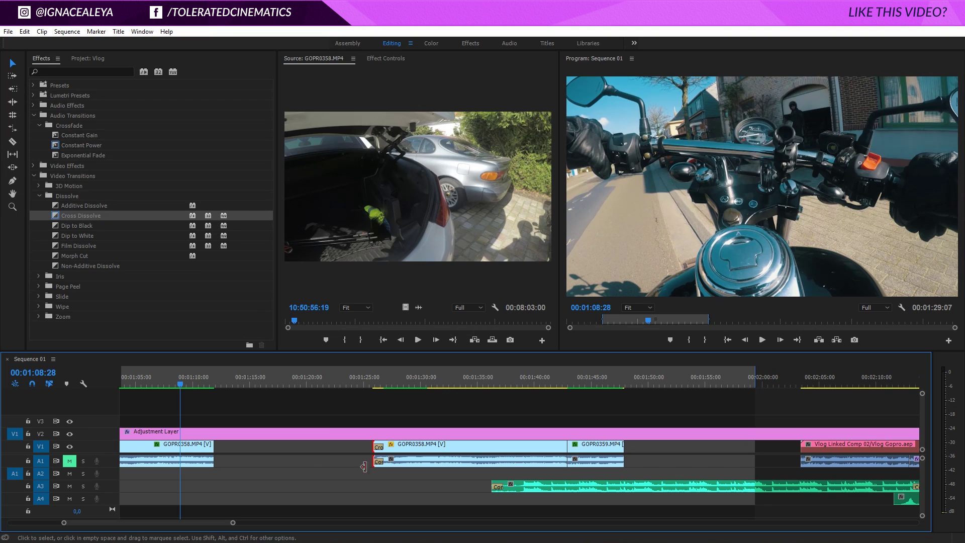
Apply the default video and audio transitions to the adjoining GOPR0358.MP4 and GOPR0359.MP4 clips together, and show the frame at their cut
key(alt)
click(569, 463)
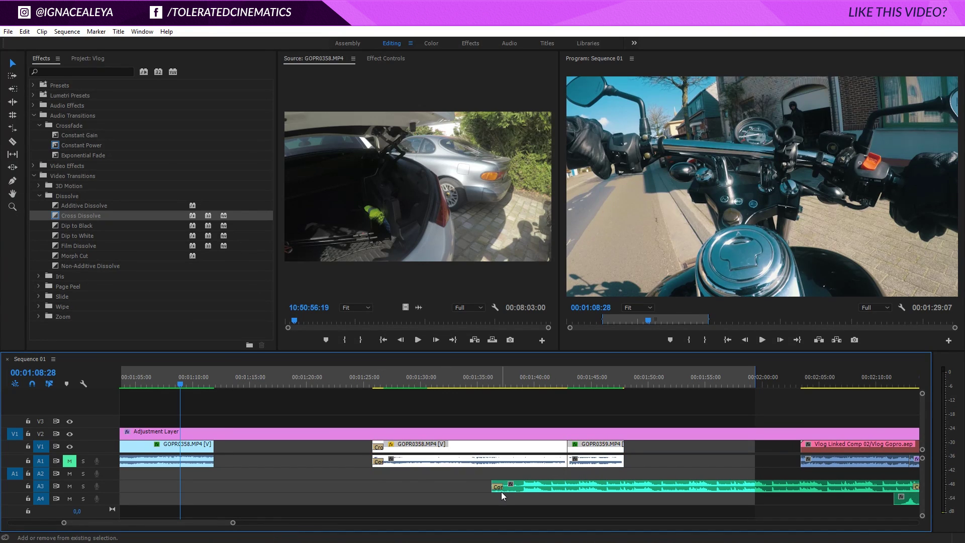
key(shift+d)
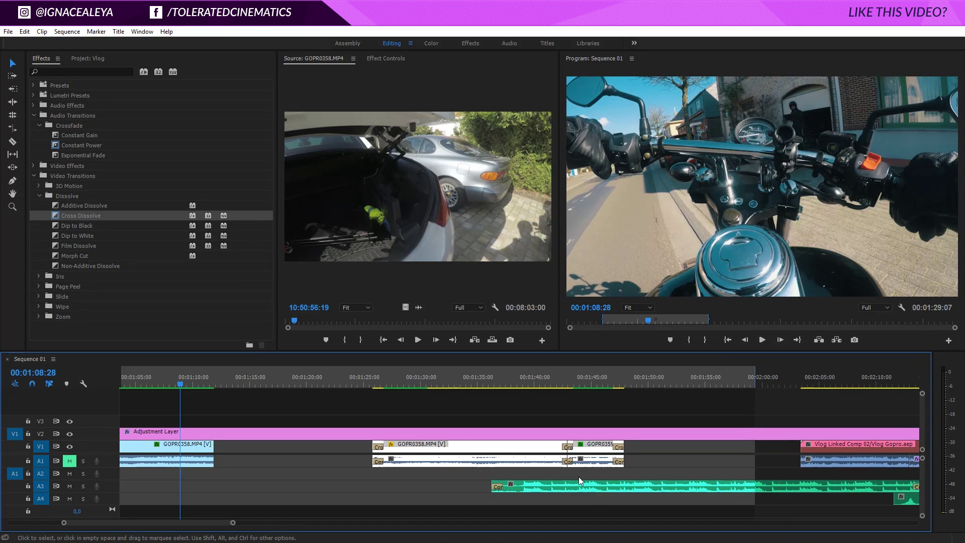
click(565, 382)
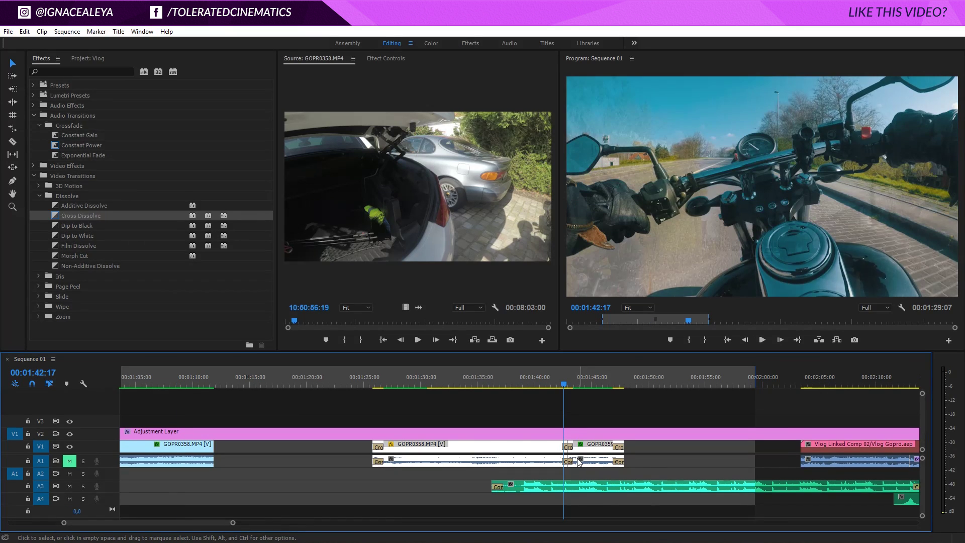
Place the playhead at 00:01:38:15 and expand the Presets folder of the effects to see the saved presets
click(517, 382)
click(506, 435)
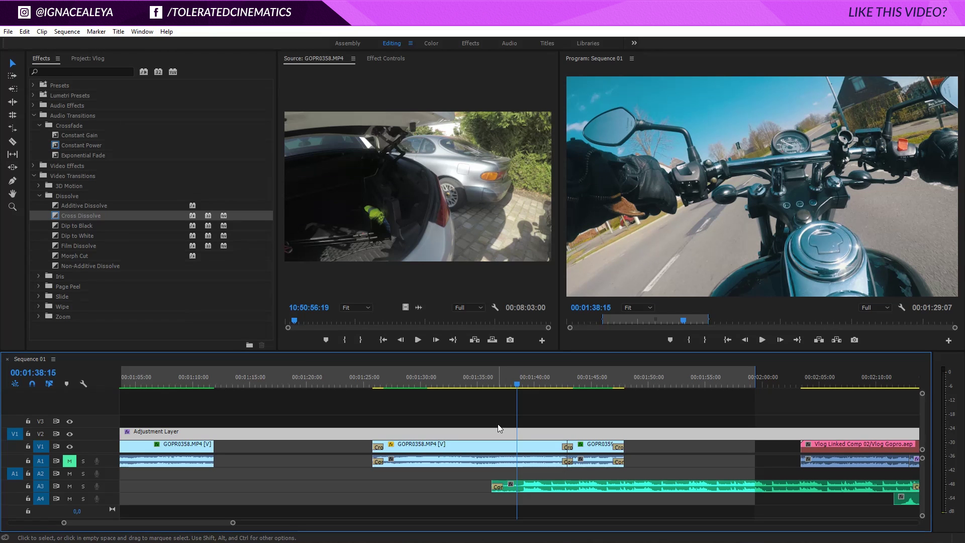
key(ctrl+shift+a)
click(30, 86)
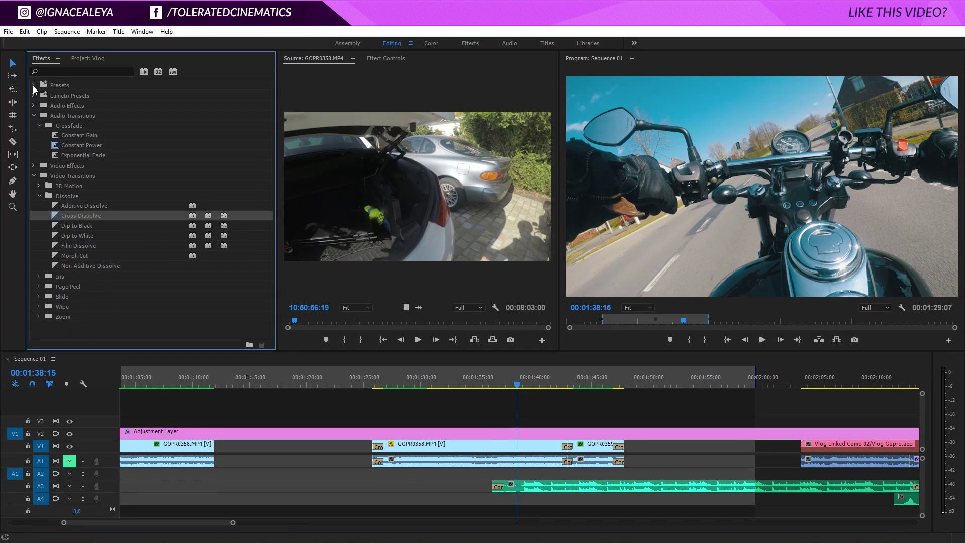
click(33, 86)
scroll(65, 194, down, 2)
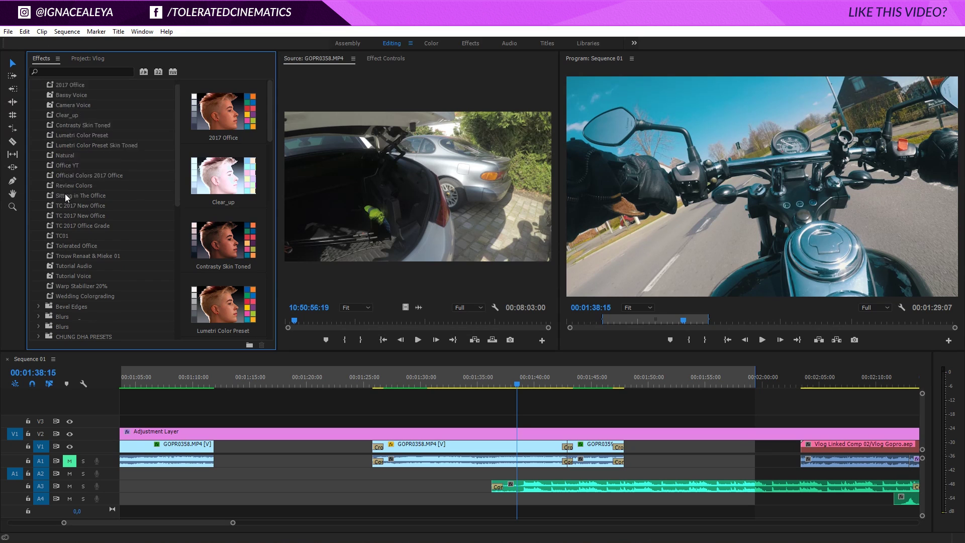
scroll(67, 206, up, 2)
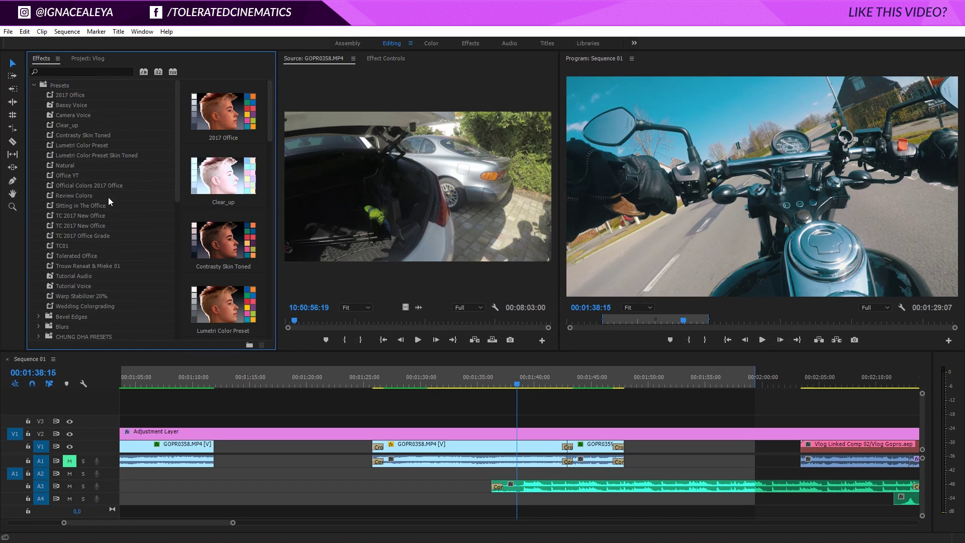
Open the Adjustment Layer's effect settings and switch its Lumetri Color effect off and back on
click(471, 446)
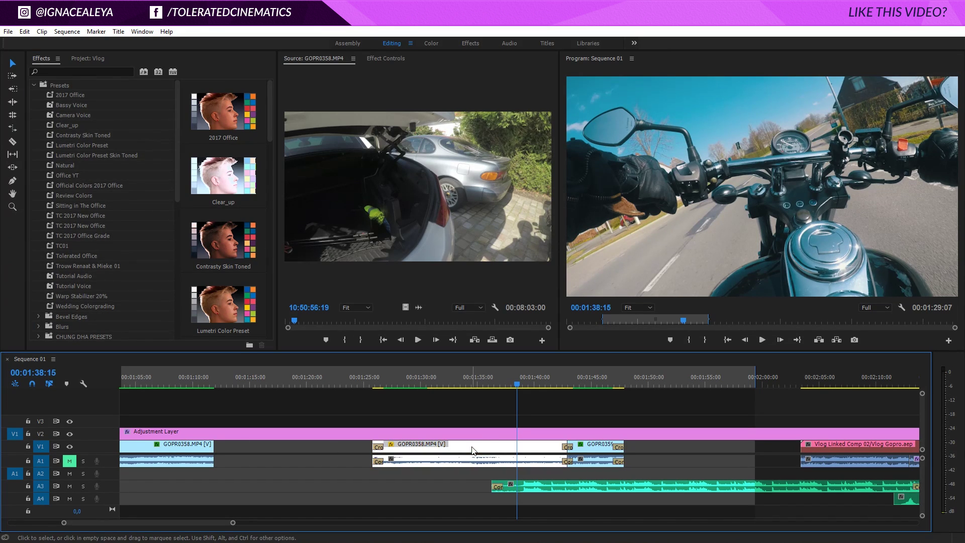
click(487, 435)
click(379, 57)
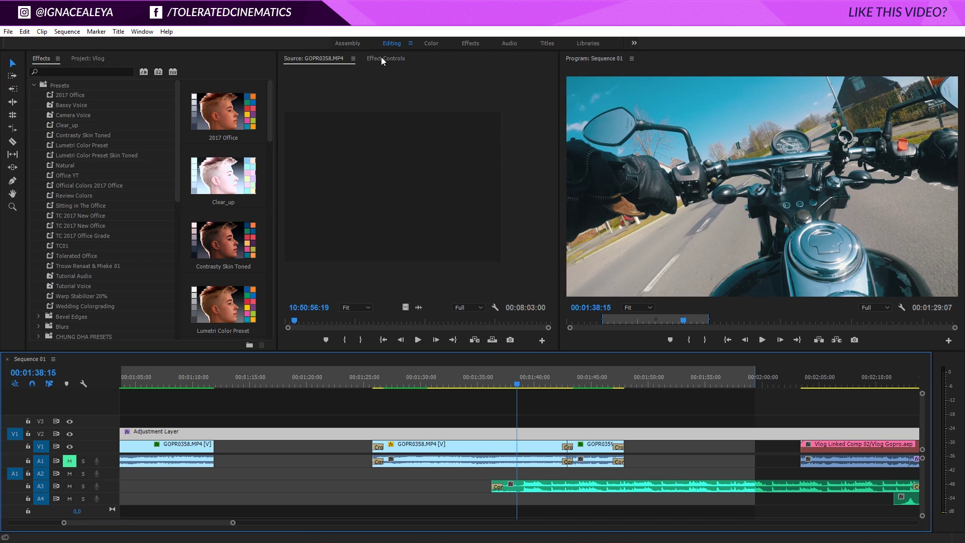
click(319, 236)
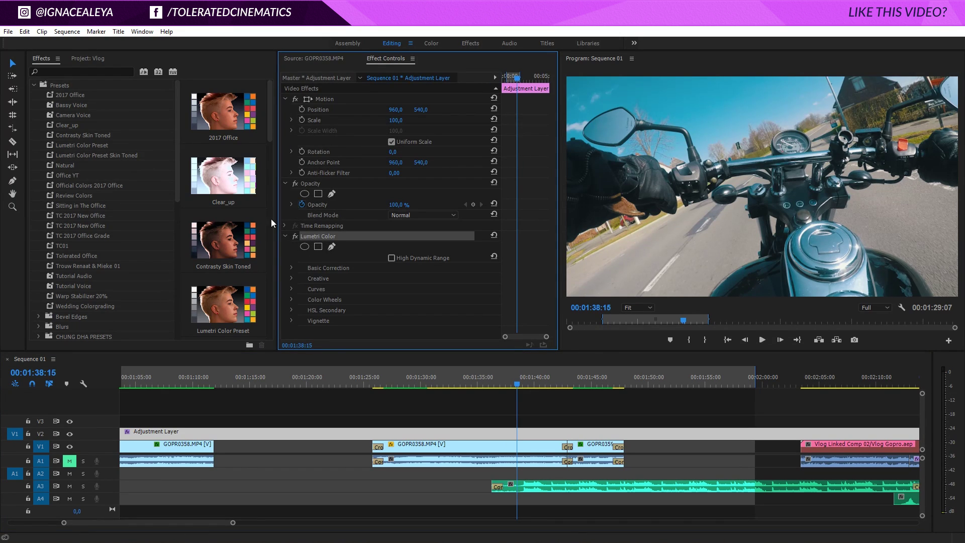
click(294, 236)
click(297, 235)
Save the Lumetri Color effect as a preset named "Summer Vibe" with the description "Lumetri Color FX"
right_click(327, 237)
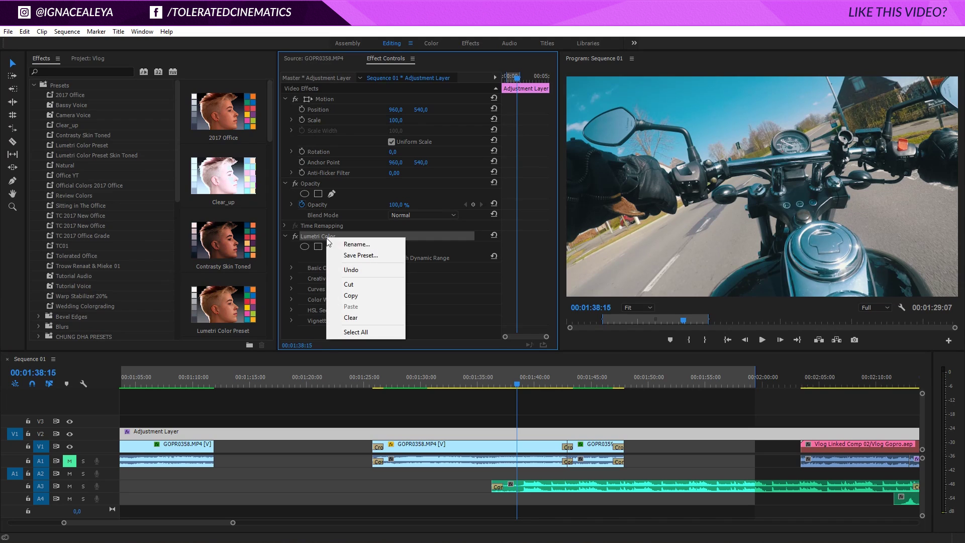
click(357, 255)
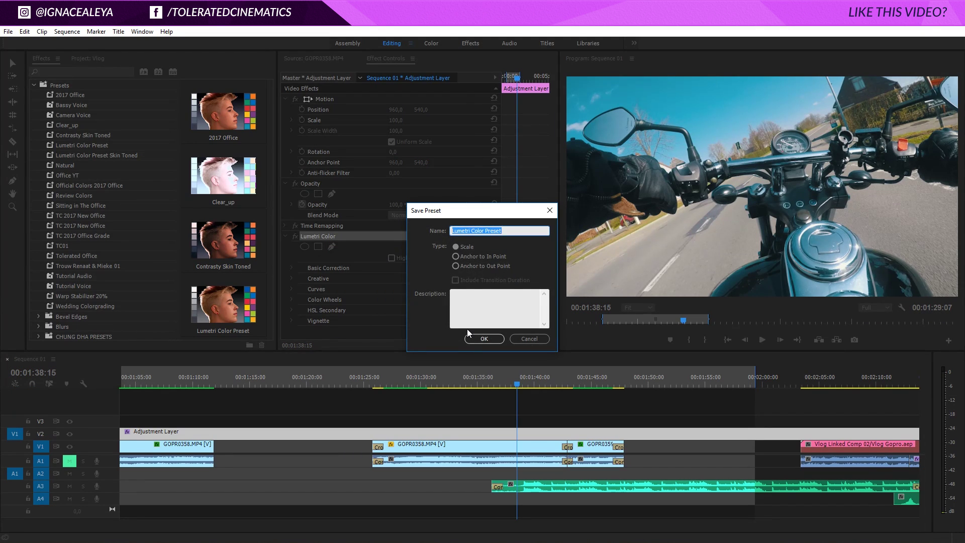
text(Summer Vibe)
click(484, 327)
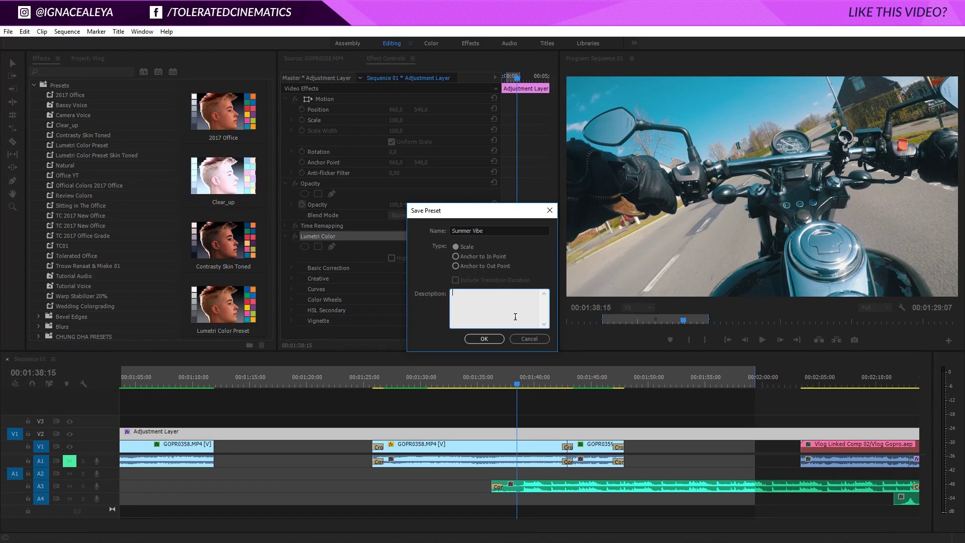
text(Lumetri Color FX)
click(474, 341)
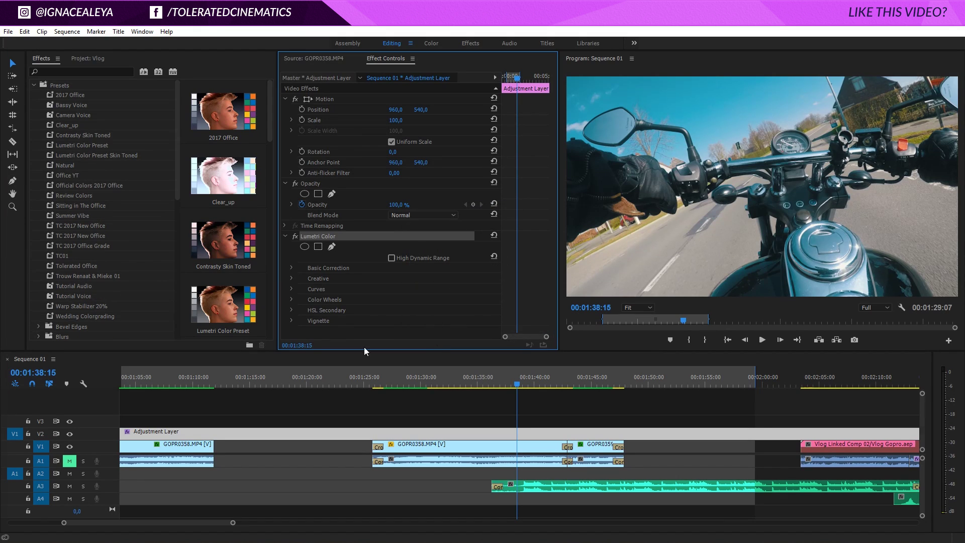
Delete the Lumetri Color effect from the Adjustment Layer and apply the Summer Vibe preset in its place
click(71, 216)
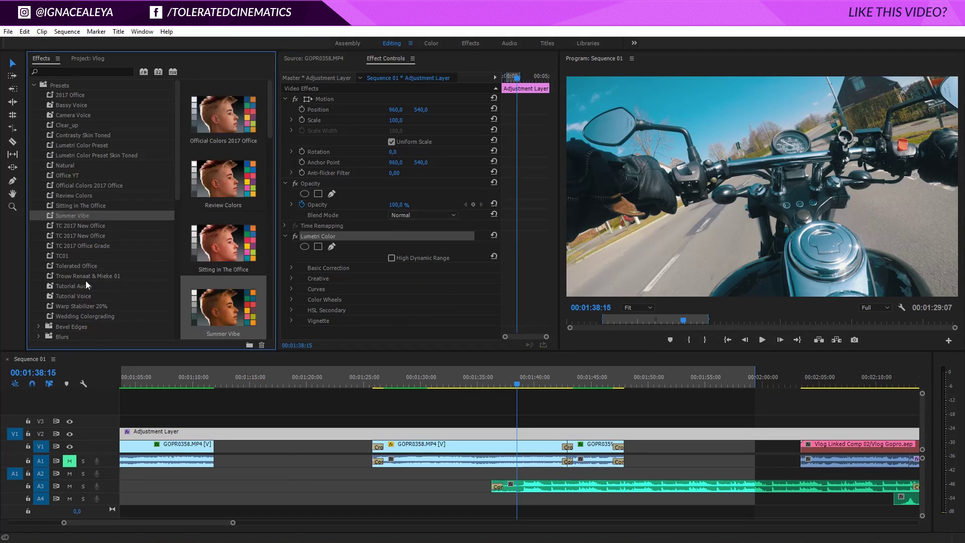
click(359, 436)
click(328, 237)
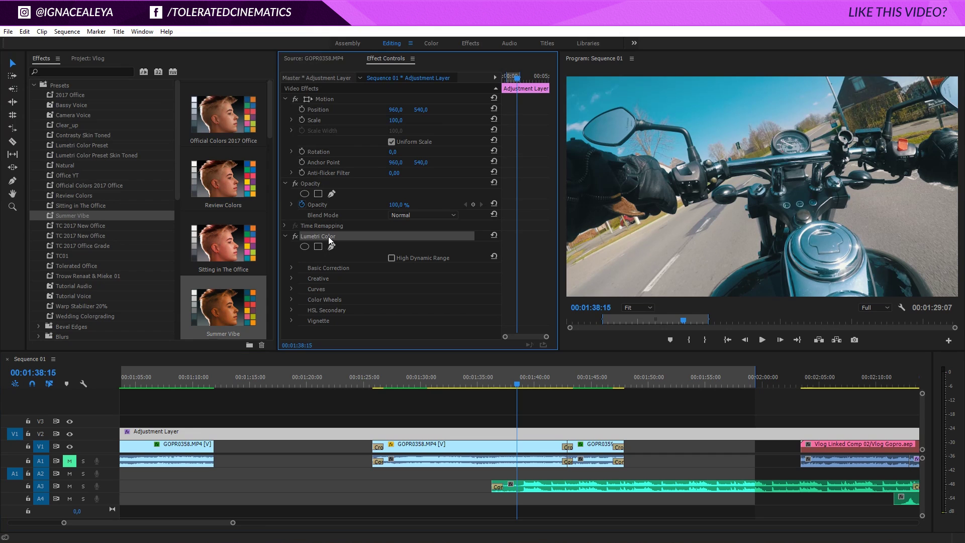
key(Delete)
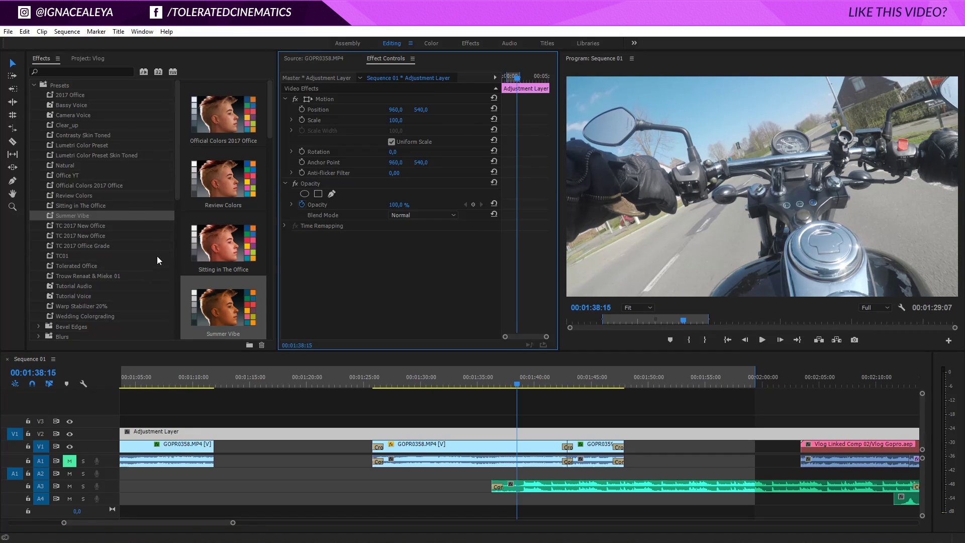
drag(83, 216, 369, 265)
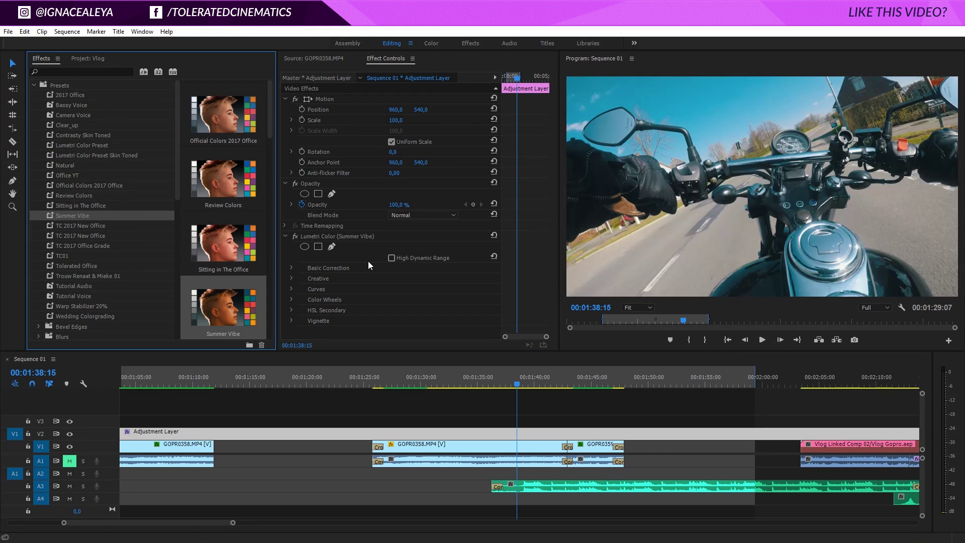